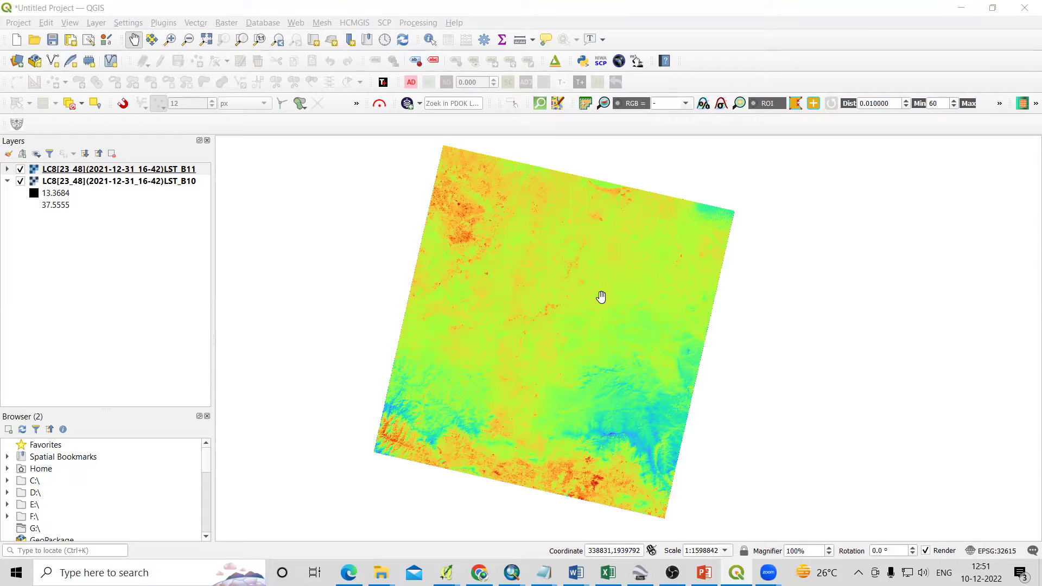
Pan and zoom around the LST raster to inspect it in the map view.
drag(529, 237, 526, 297)
scroll(526, 296, up, 1)
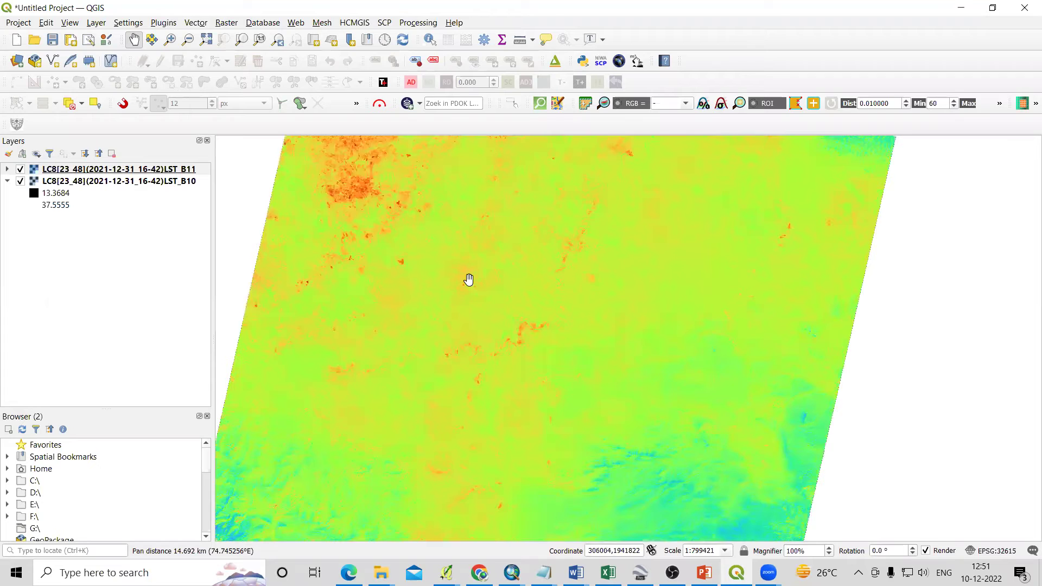
drag(437, 278, 522, 367)
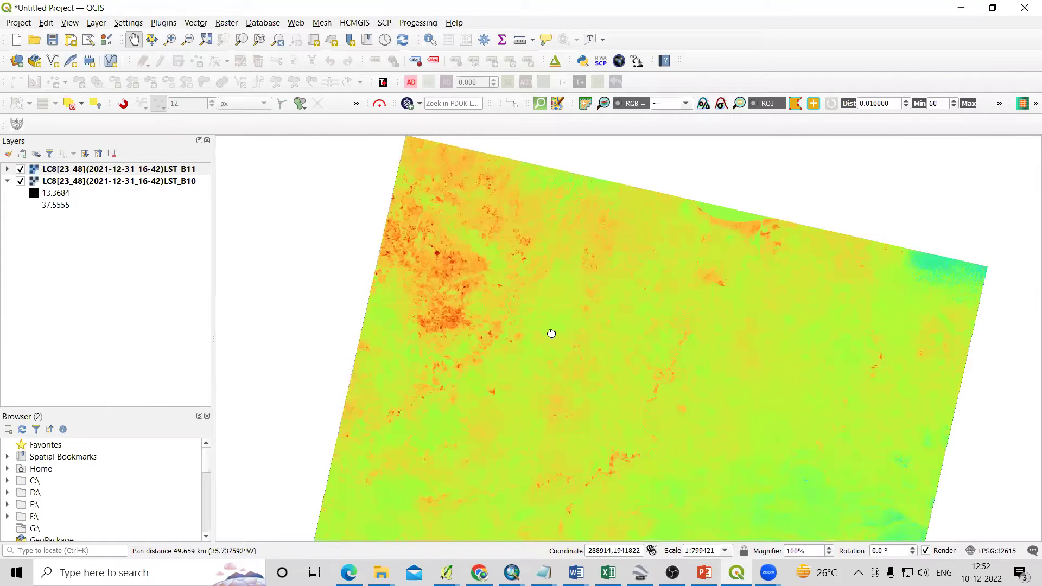
drag(554, 405, 546, 270)
scroll(547, 270, down, 1)
scroll(546, 254, down, 1)
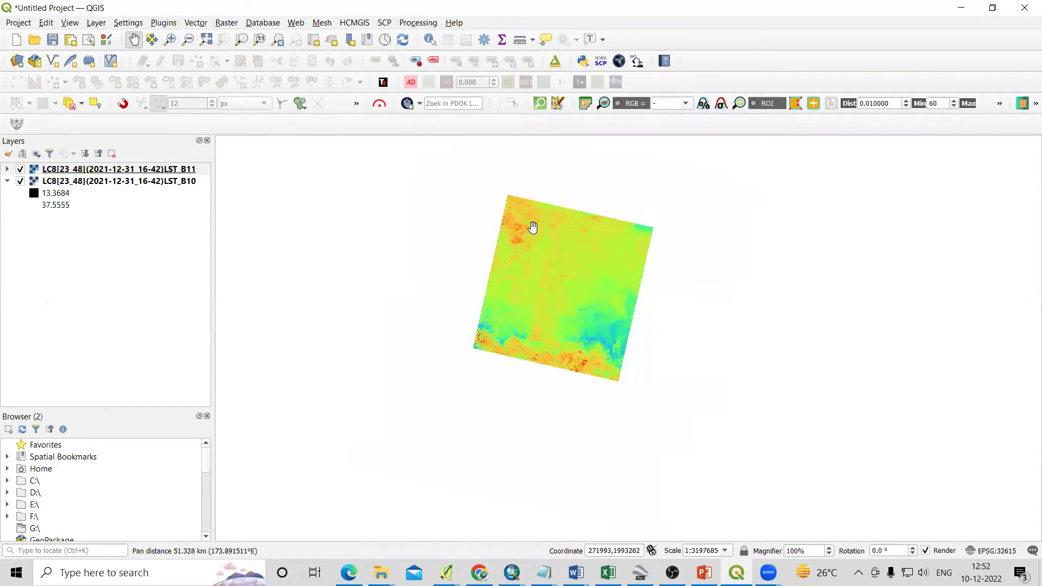
scroll(532, 227, up, 2)
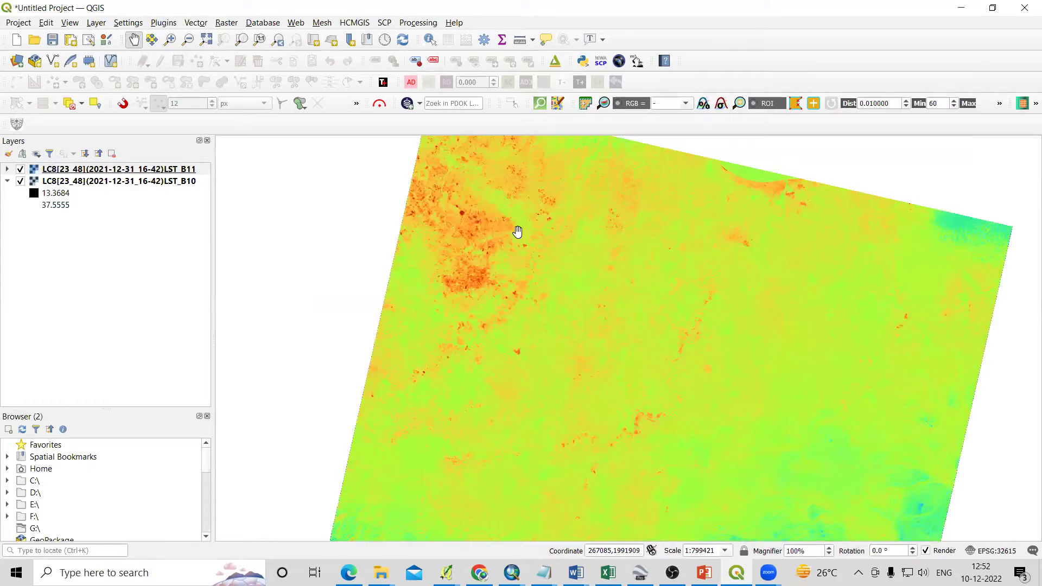
drag(516, 233, 454, 253)
drag(600, 425, 553, 367)
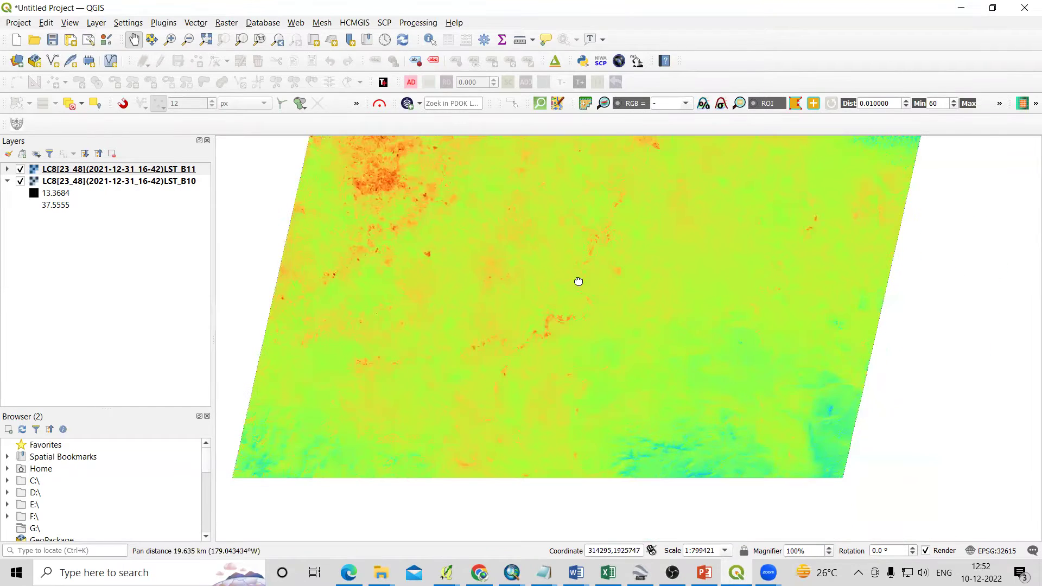
scroll(536, 322, down, 1)
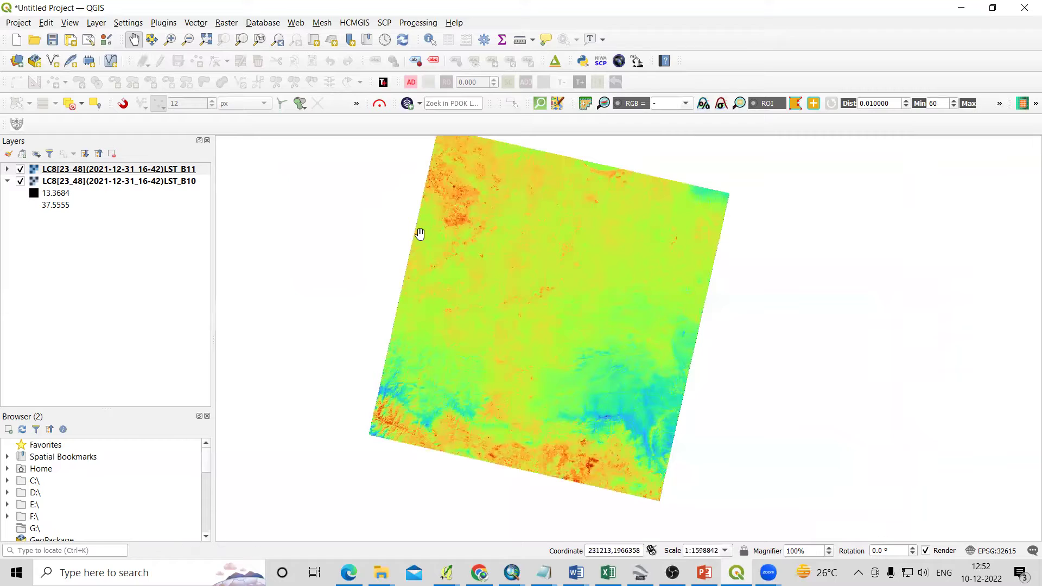
drag(516, 239, 502, 261)
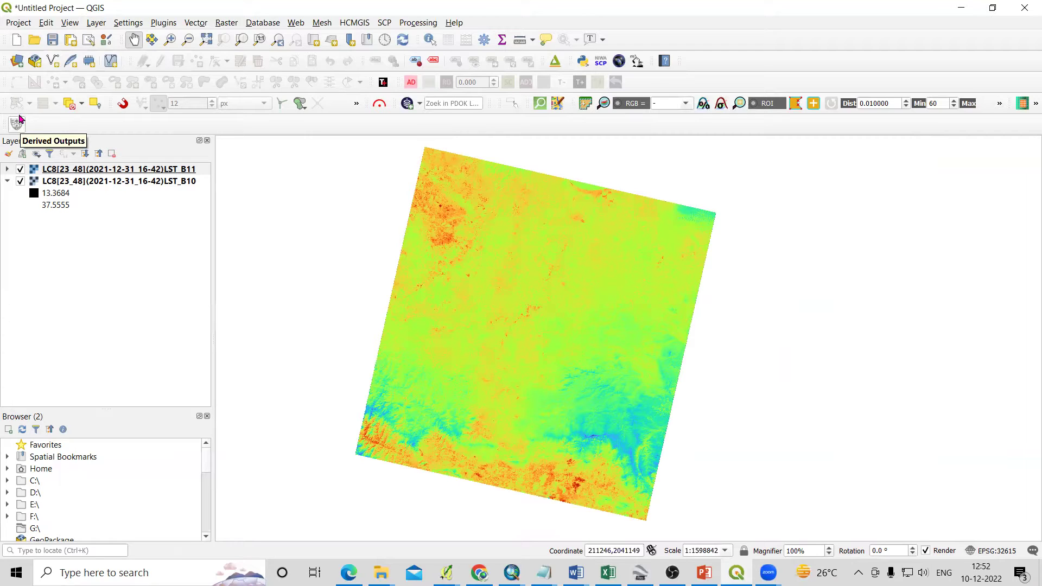
Search for 'RS&' in the Plugin Manager and check the RS&GIS plugin details.
click(161, 24)
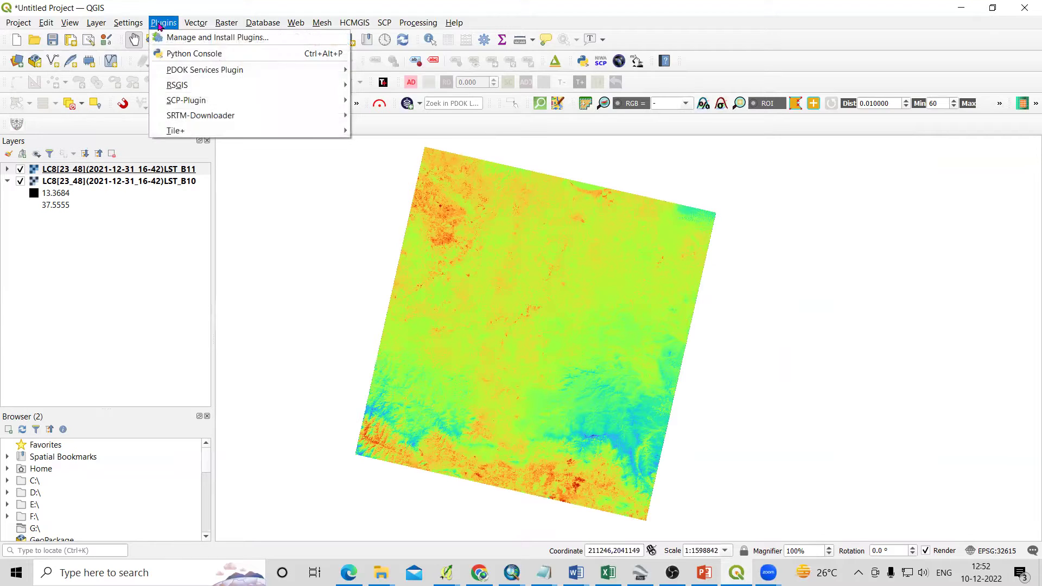
click(169, 39)
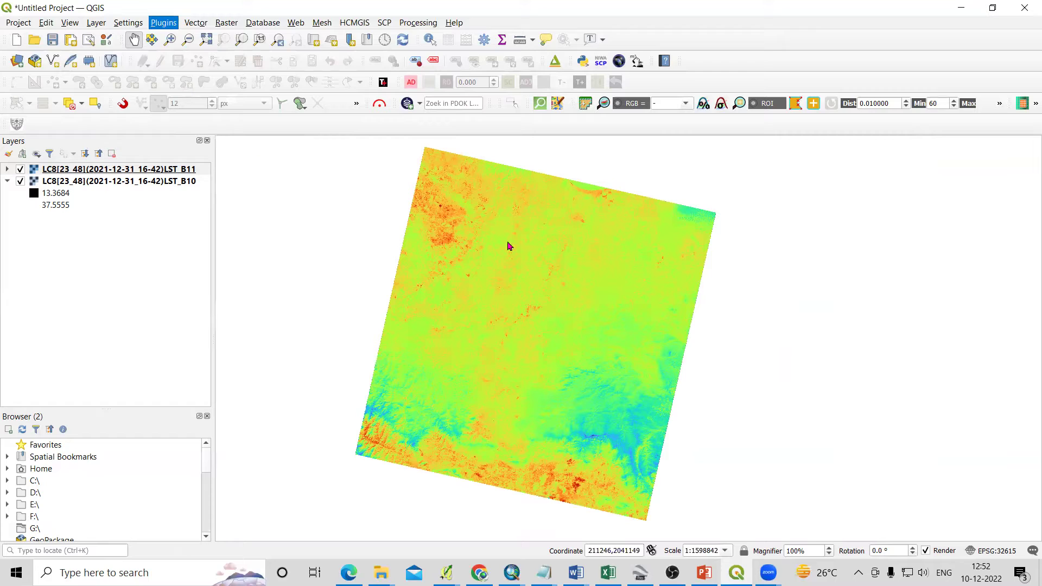
click(412, 187)
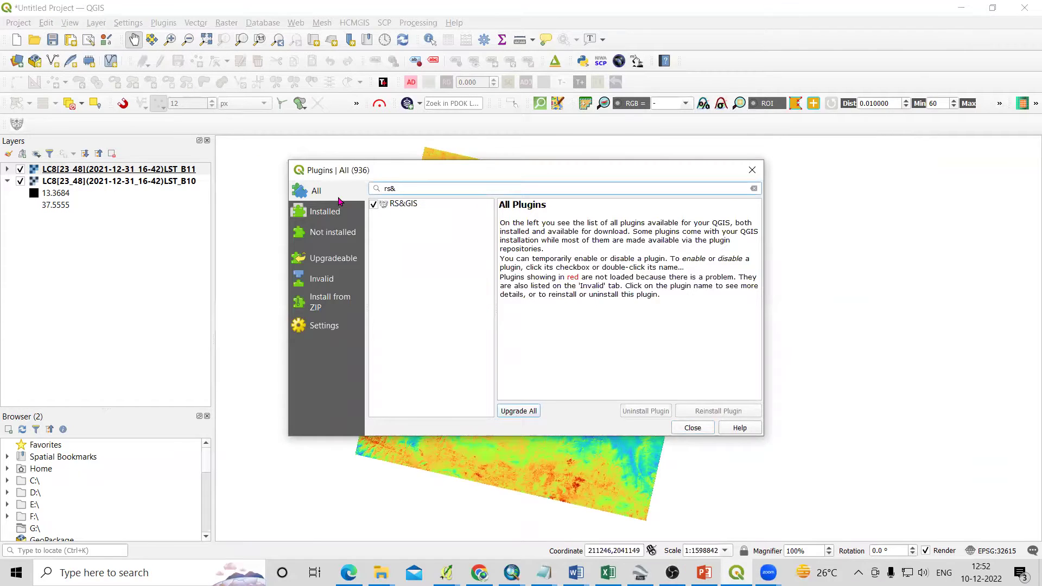
key(BackSpace)
key(BackSpace)
key(BackSpace)
text(RS)
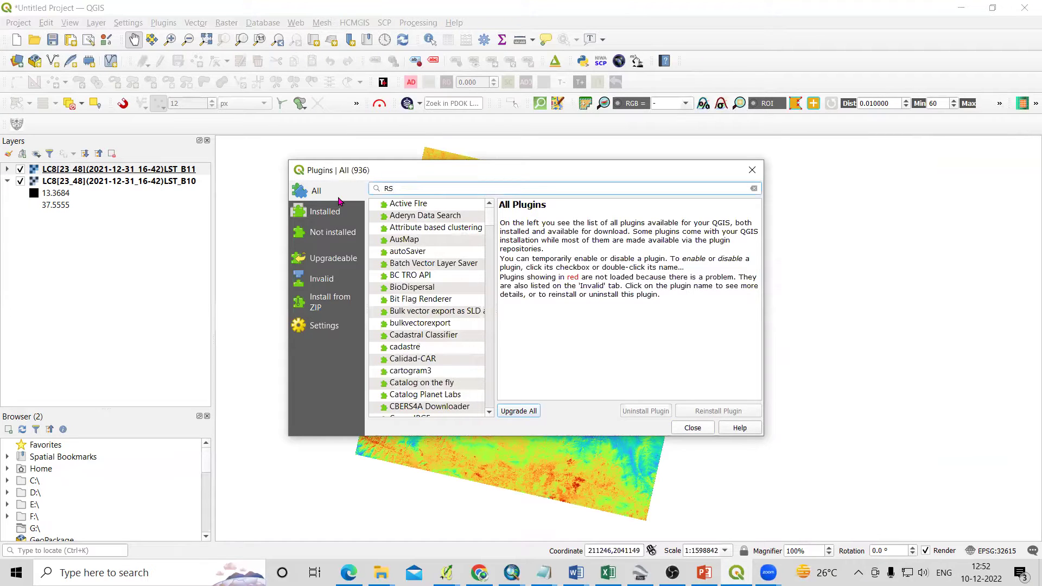
text(&GIS)
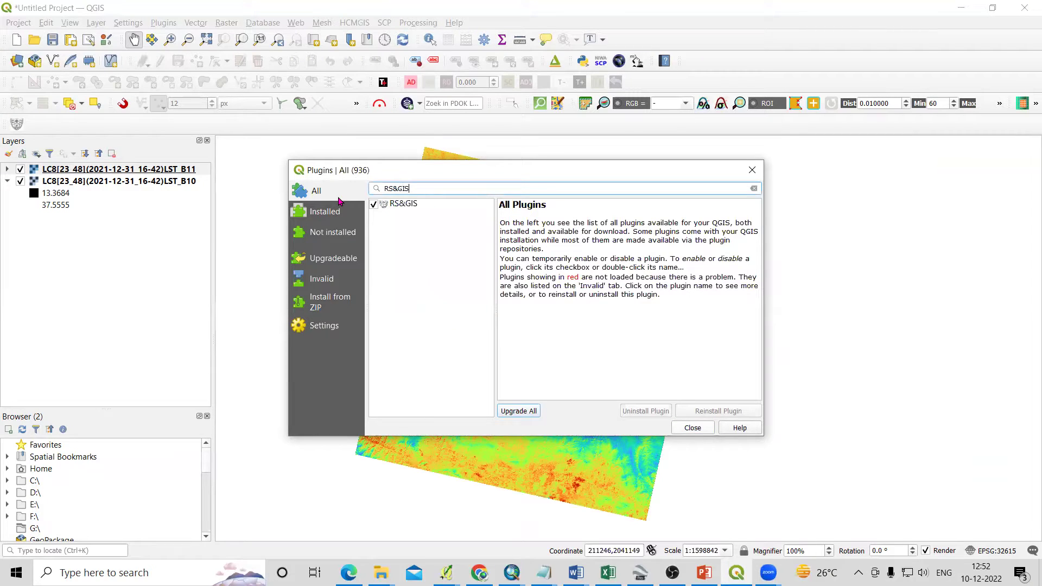
click(373, 209)
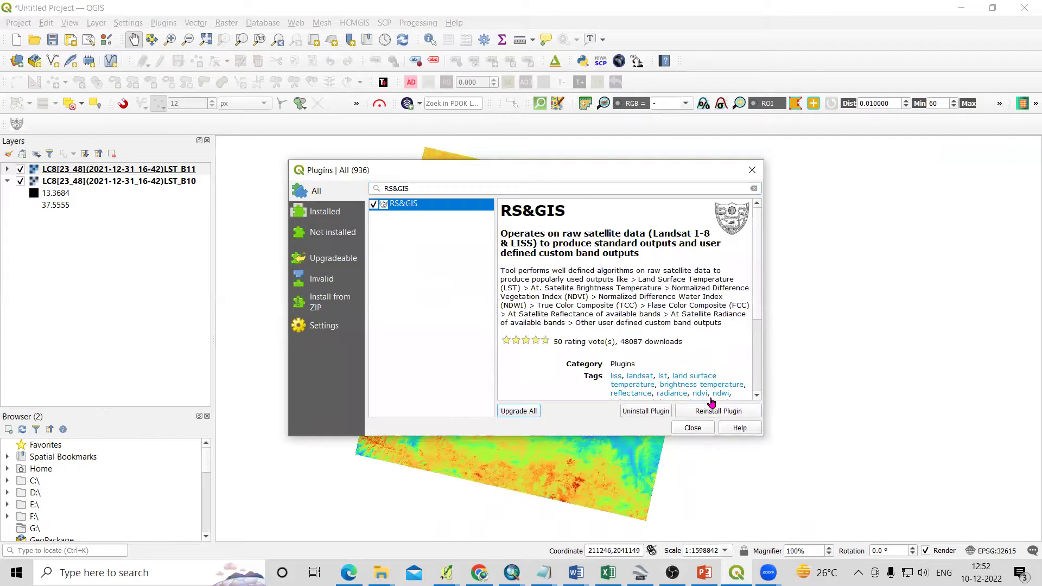
click(690, 429)
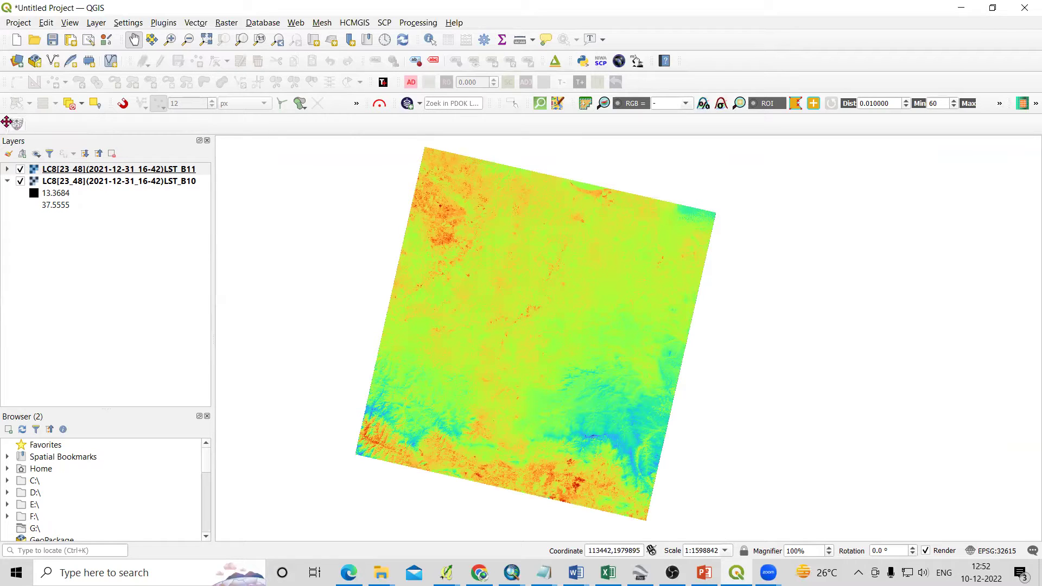
Launch RS&GIS Derived Outputs and set Raw Data Input to Compressed file/s.
drag(4, 124, 705, 60)
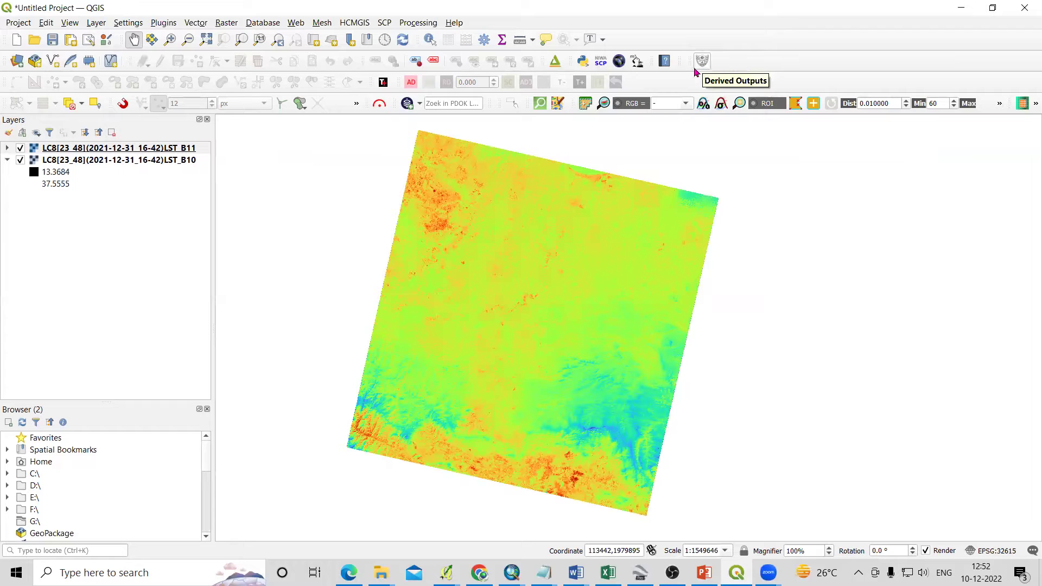
click(702, 64)
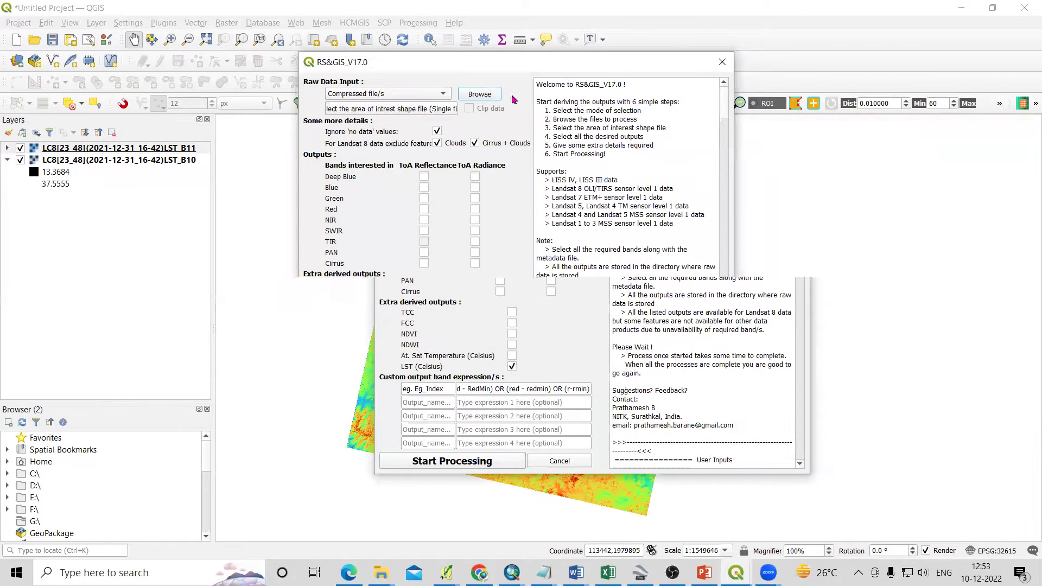
click(464, 129)
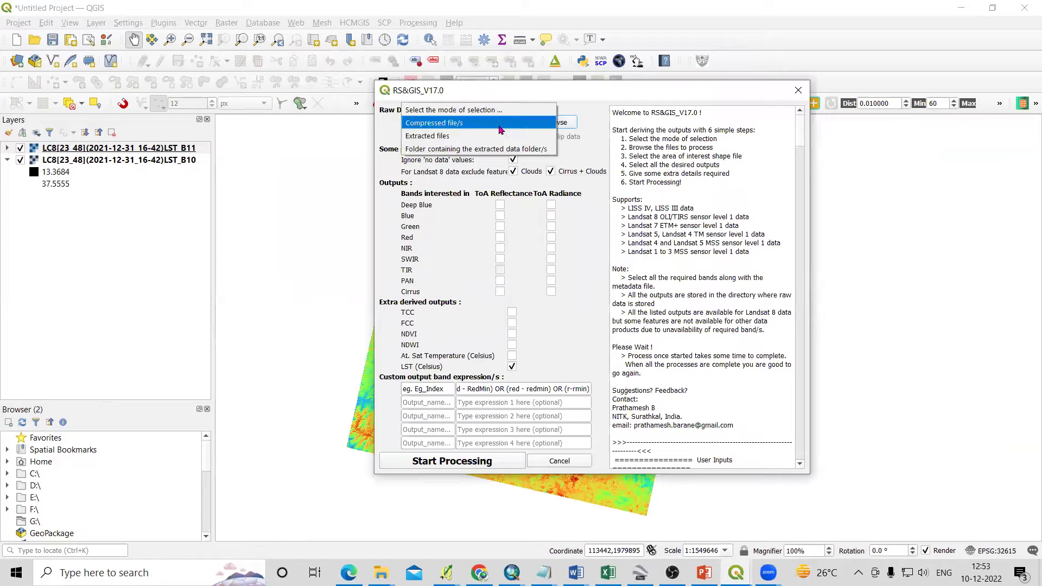
click(467, 133)
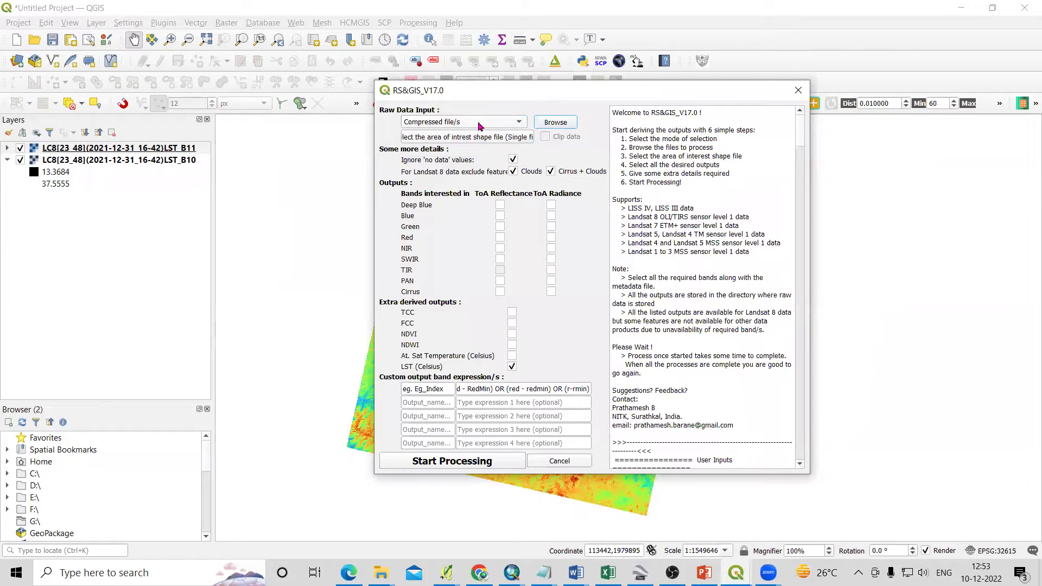
click(447, 125)
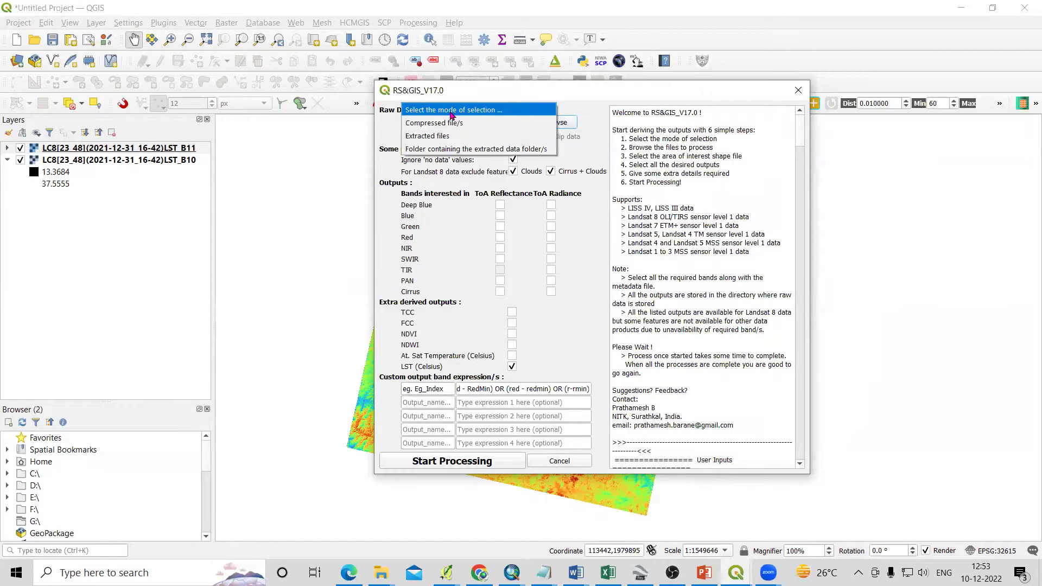
click(451, 111)
click(470, 125)
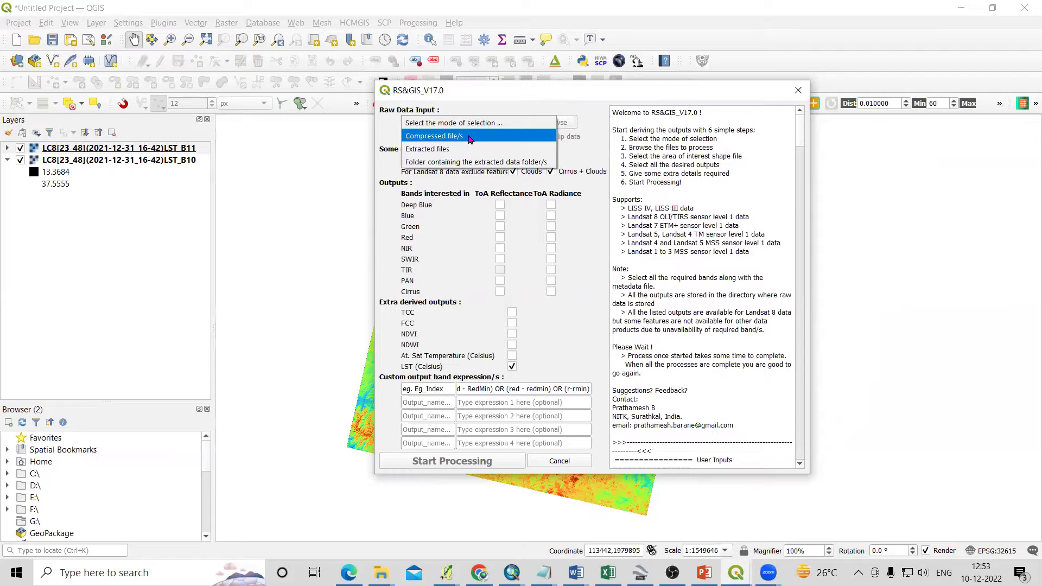
click(470, 139)
Select the Landsat 8 .tar archive as input, then switch to EarthExplorer in the browser.
click(555, 123)
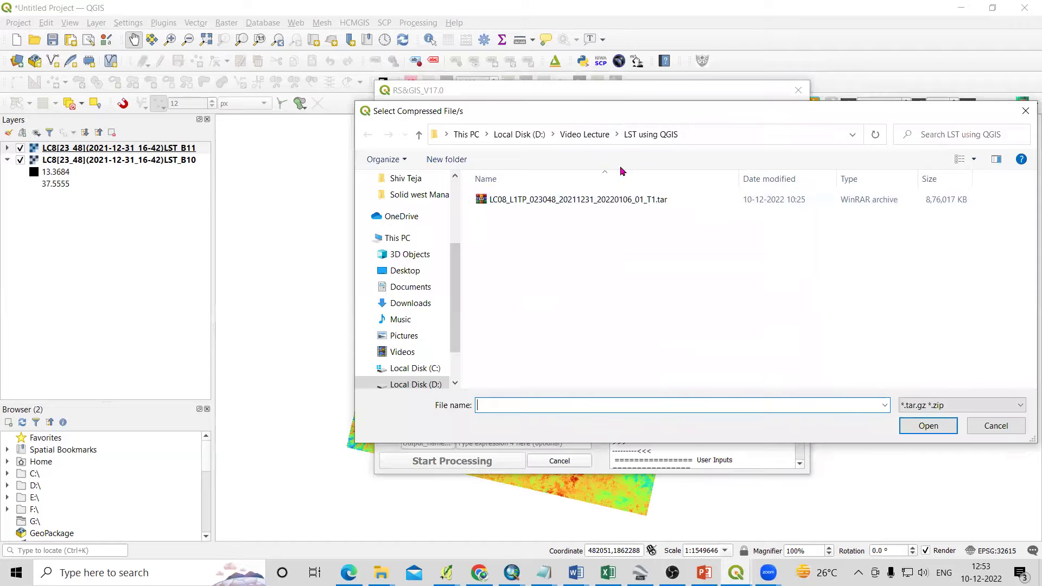
click(604, 200)
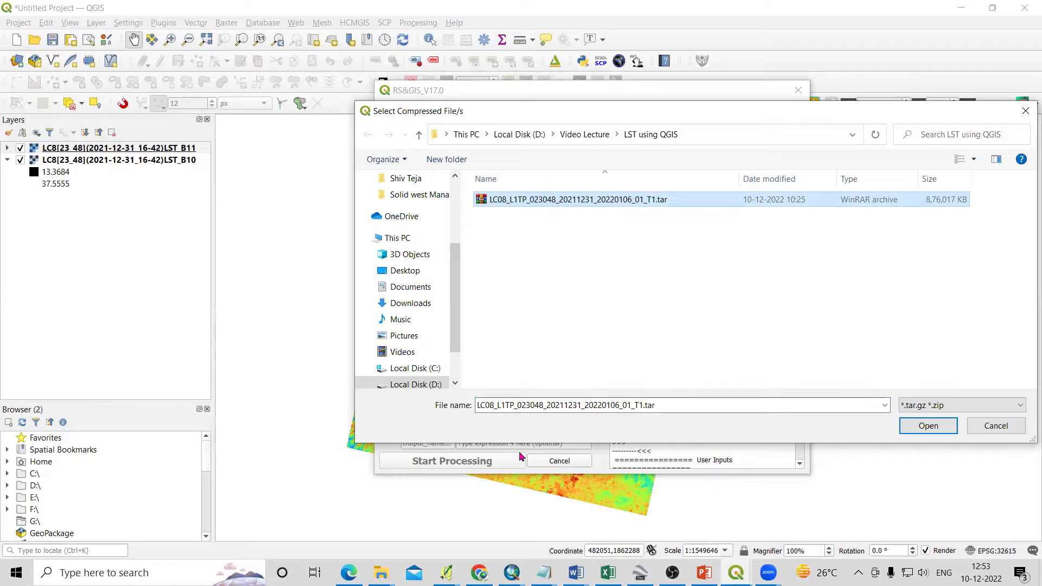
mouse_move(479, 573)
click(455, 525)
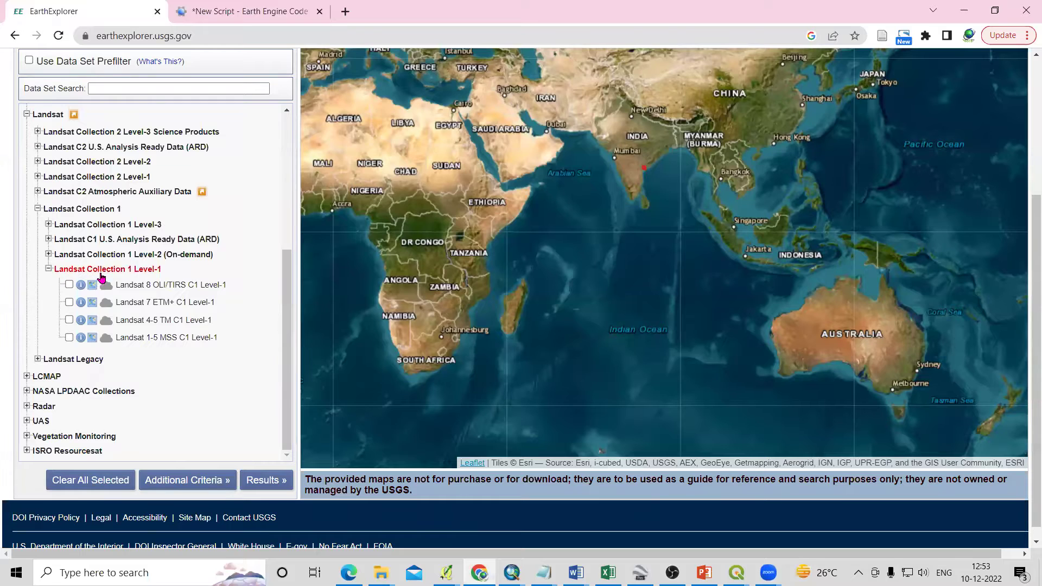
scroll(111, 288, up, 2)
scroll(103, 302, down, 2)
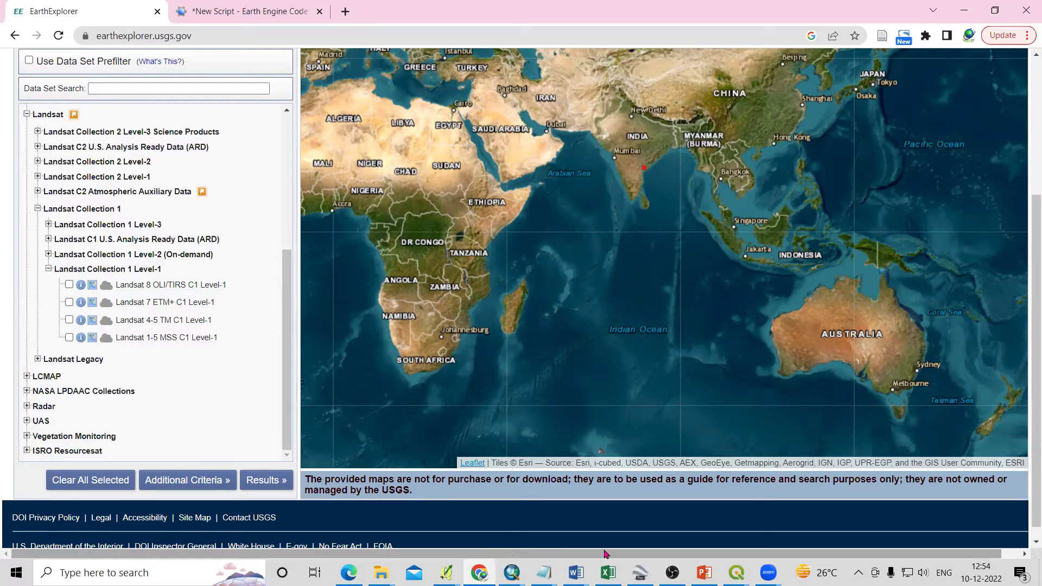
mouse_move(736, 572)
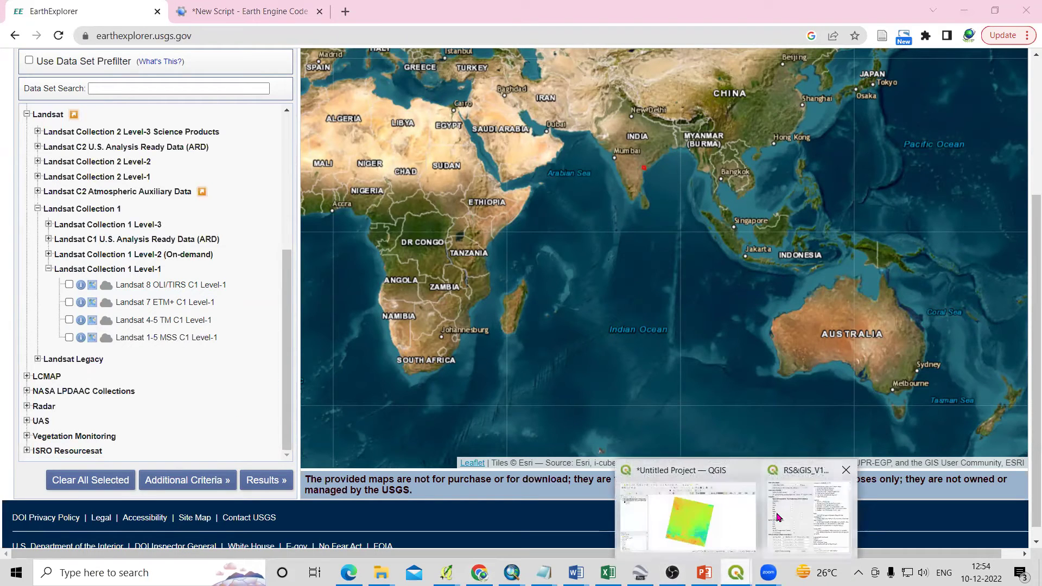
click(808, 515)
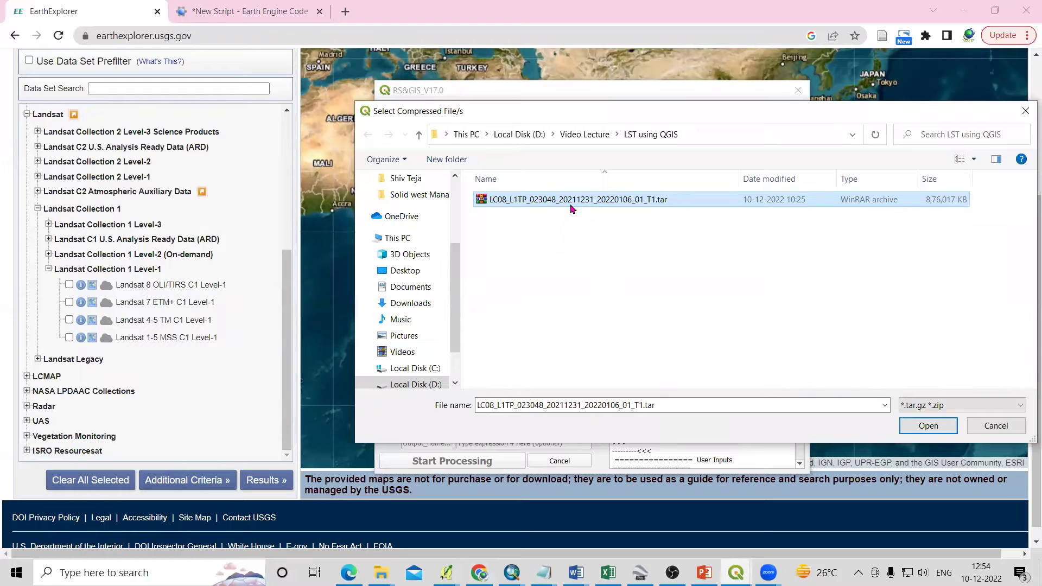
click(927, 425)
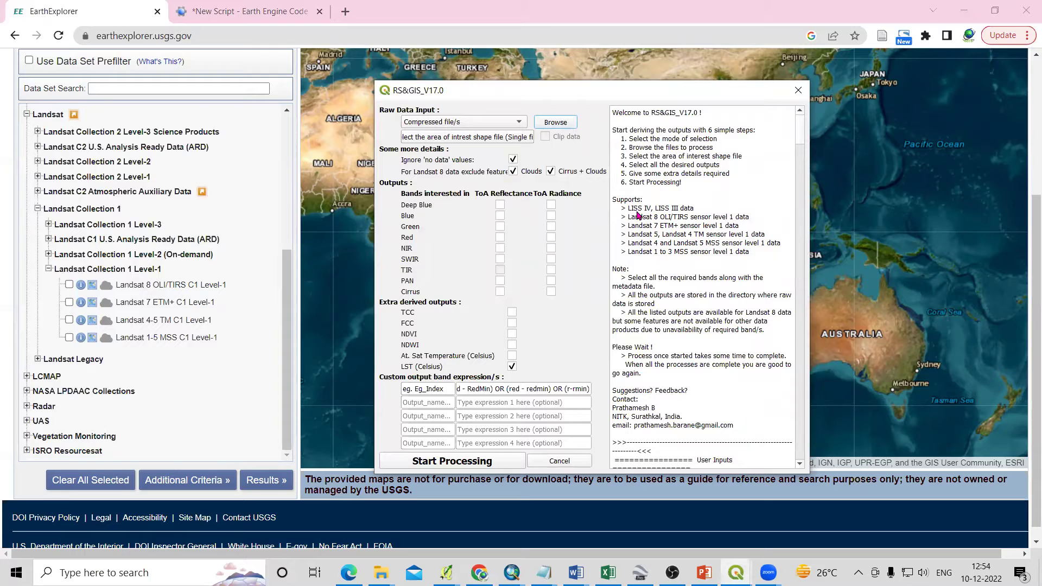
drag(613, 201, 695, 209)
click(686, 235)
scroll(662, 226, down, 3)
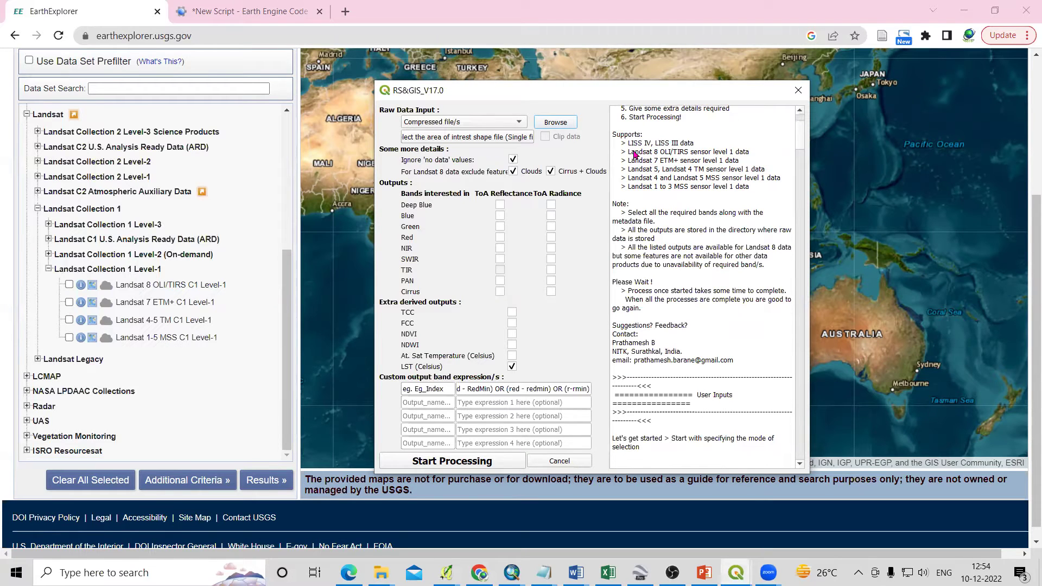
drag(633, 154, 716, 153)
click(708, 161)
scroll(696, 187, down, 4)
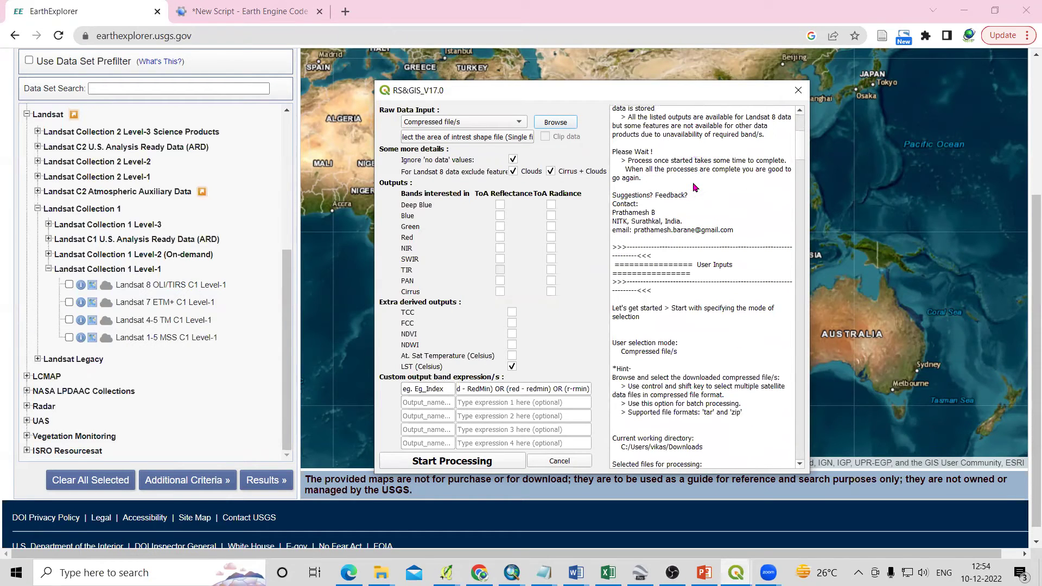
scroll(695, 188, down, 2)
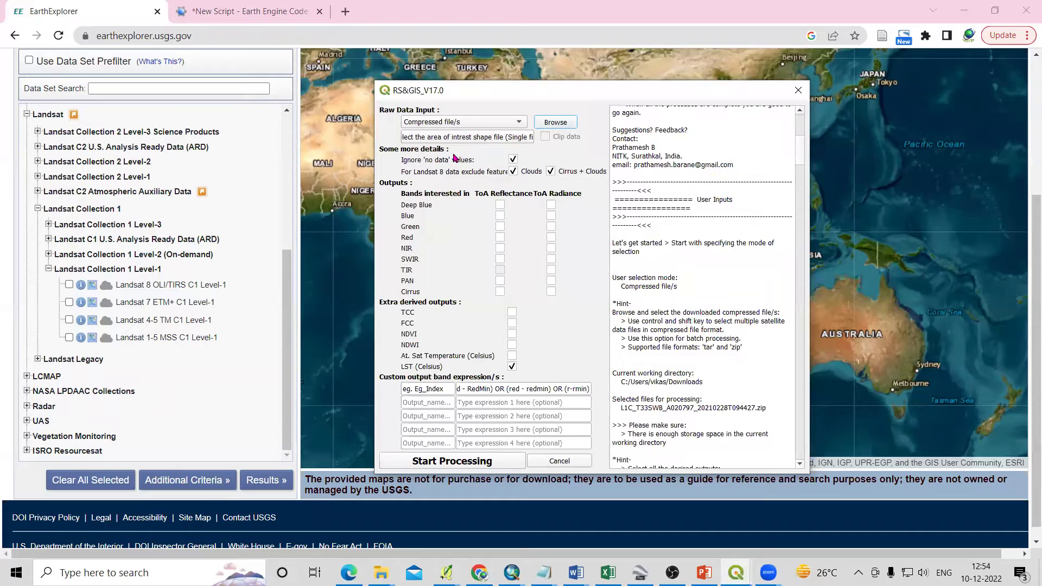
scroll(647, 320, down, 2)
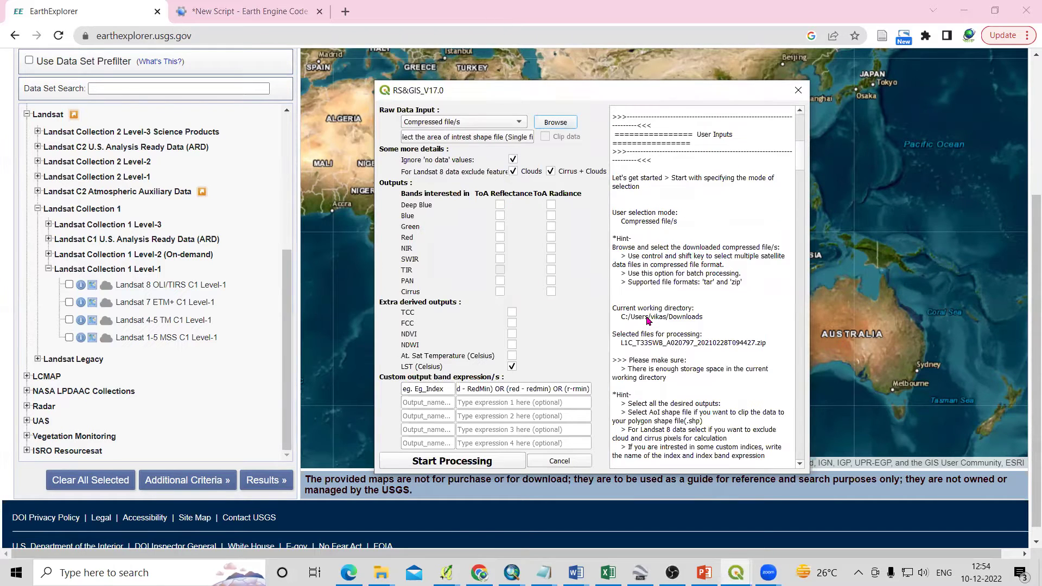
scroll(705, 288, down, 3)
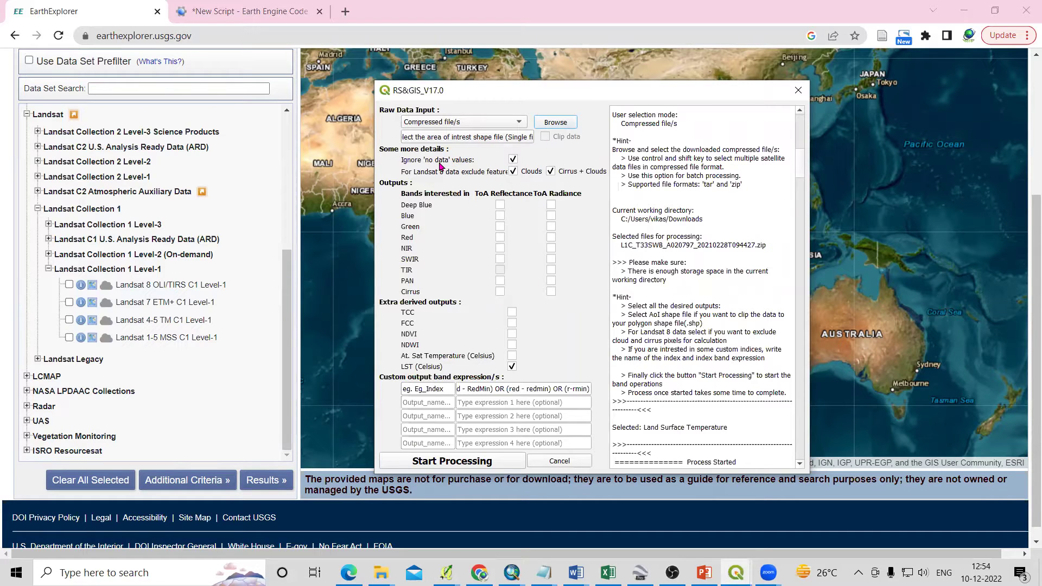
click(512, 160)
Tick Clouds, LST (Celsius), NDWI and At. Sat Temperature in the RS&GIS tool.
click(513, 173)
click(511, 368)
click(511, 345)
click(510, 356)
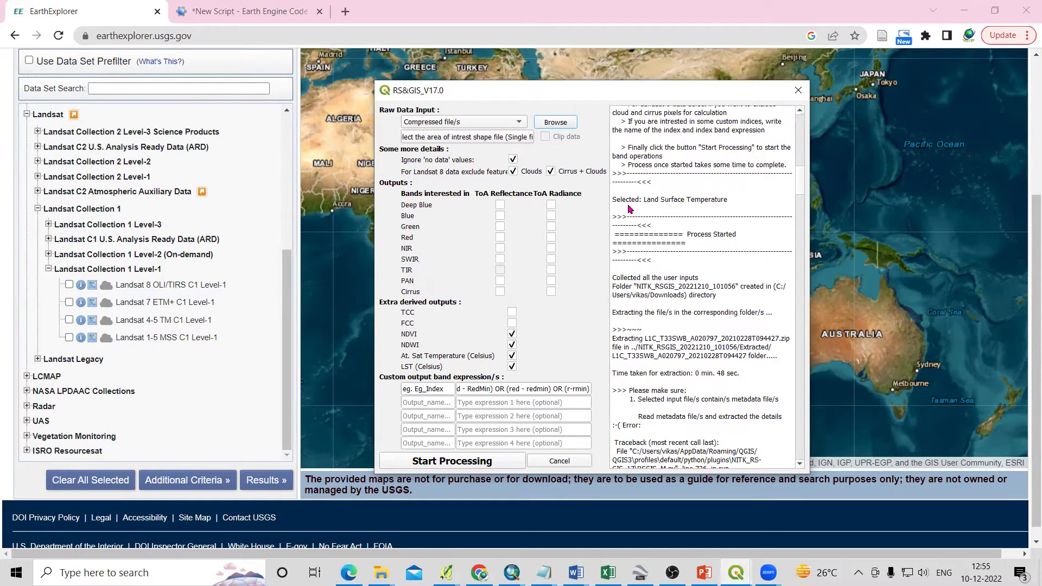
Review the log and start processing the Landsat scene.
drag(640, 203, 734, 206)
click(744, 211)
scroll(727, 228, down, 3)
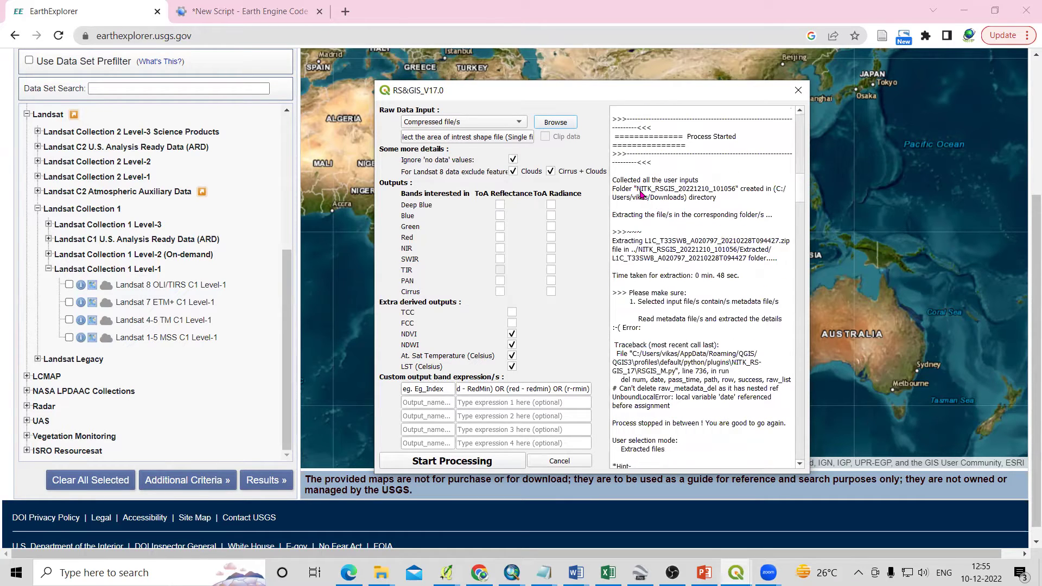
click(479, 463)
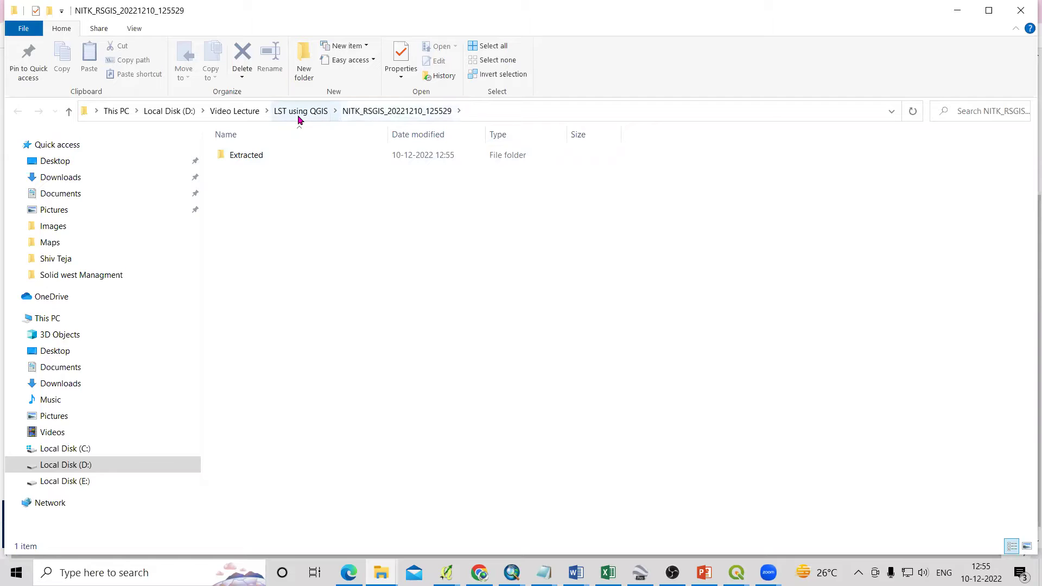
Open the NITK_RSGIS_20221210_125529 folder under LST using QGIS, then return to the RS&GIS dialog.
click(297, 115)
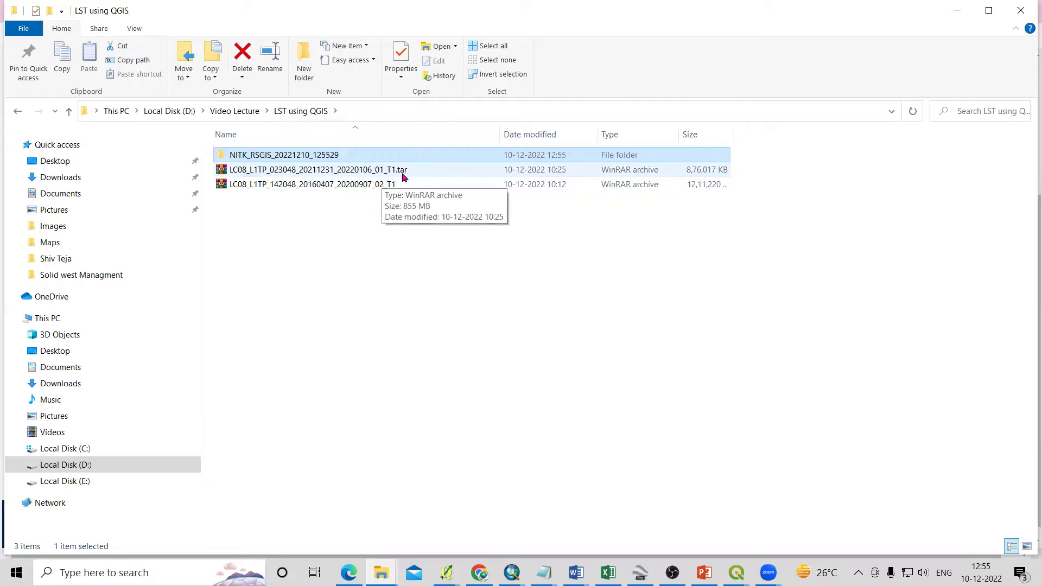
double_click(316, 156)
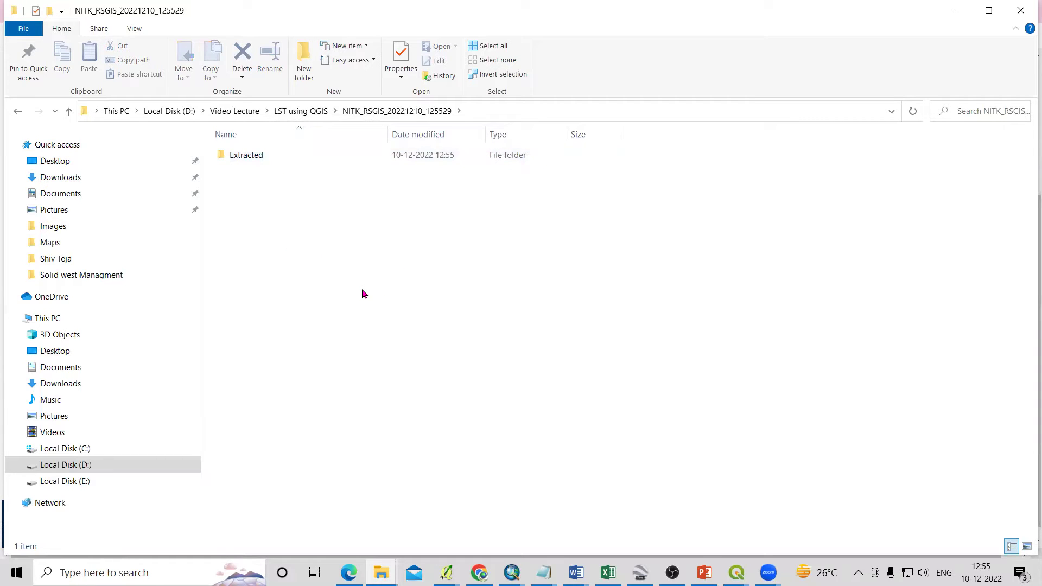
mouse_move(736, 573)
click(814, 510)
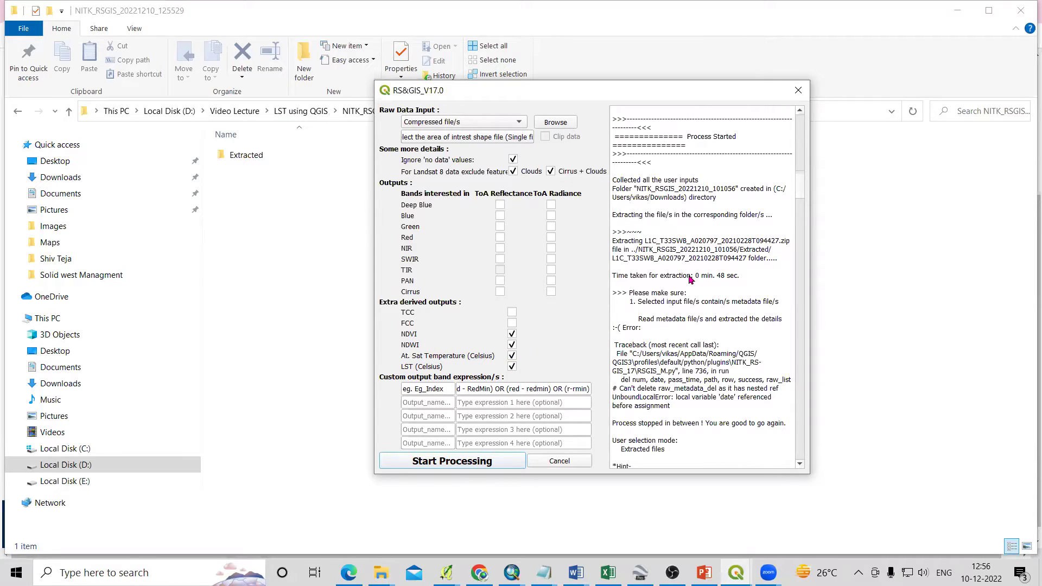
Scroll the RS&GIS log until it reports Process Completed and Ready to Go Again.
scroll(683, 254, down, 6)
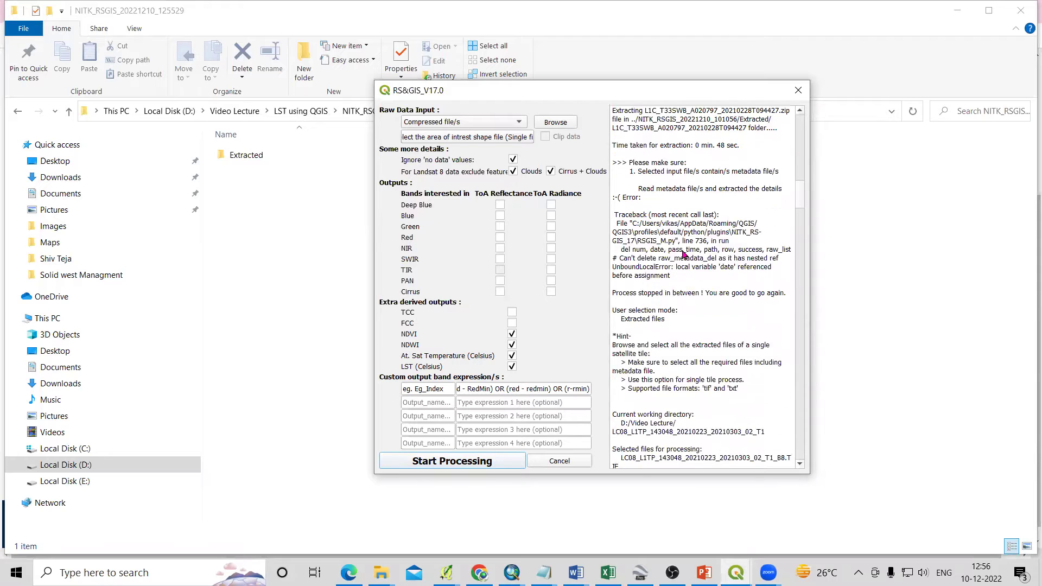
scroll(683, 254, down, 15)
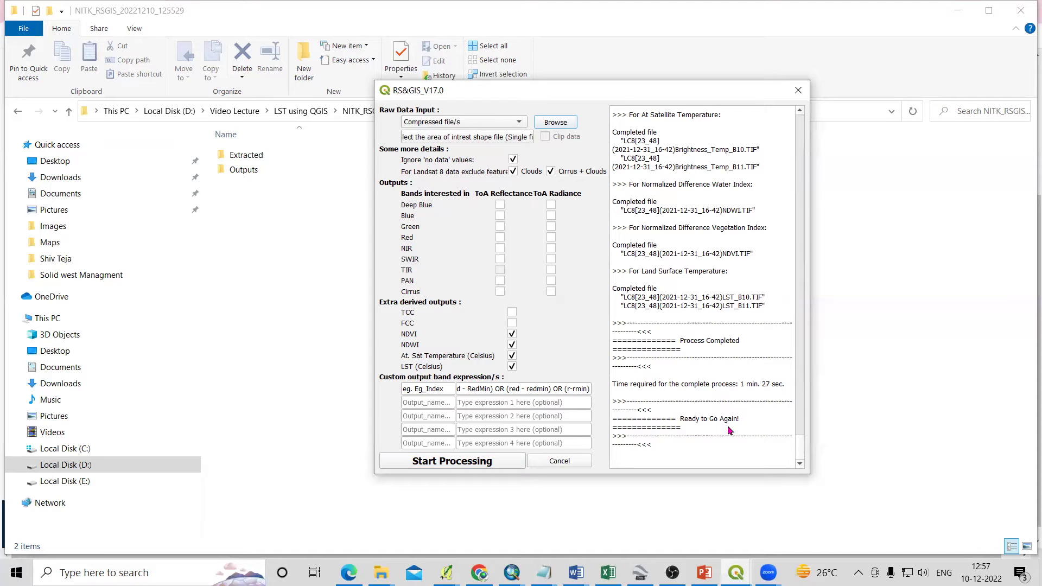
Open Outputs and the LC08 .tar results folder, copy its path, and return to QGIS.
double_click(247, 170)
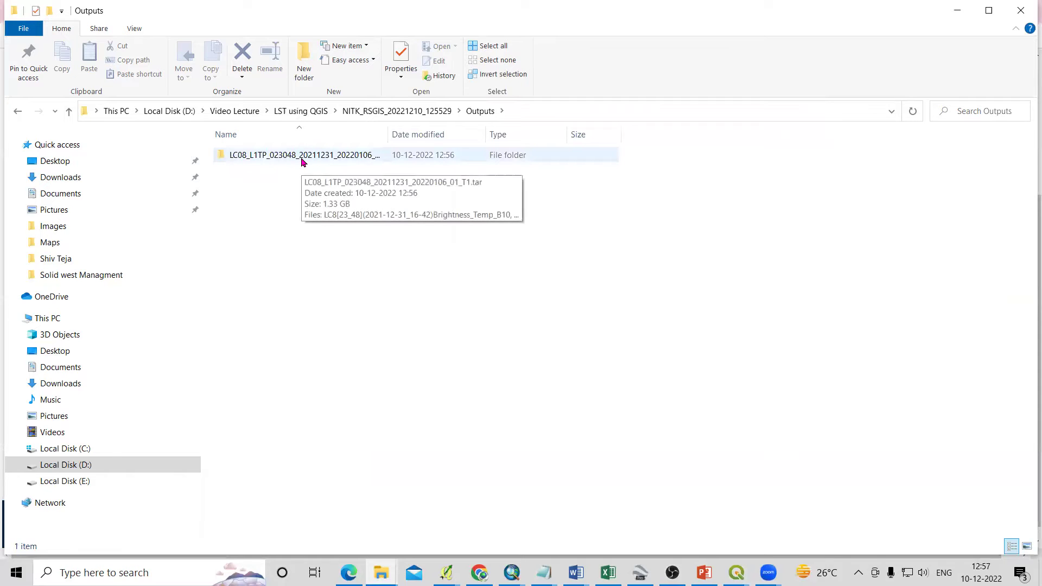
double_click(303, 157)
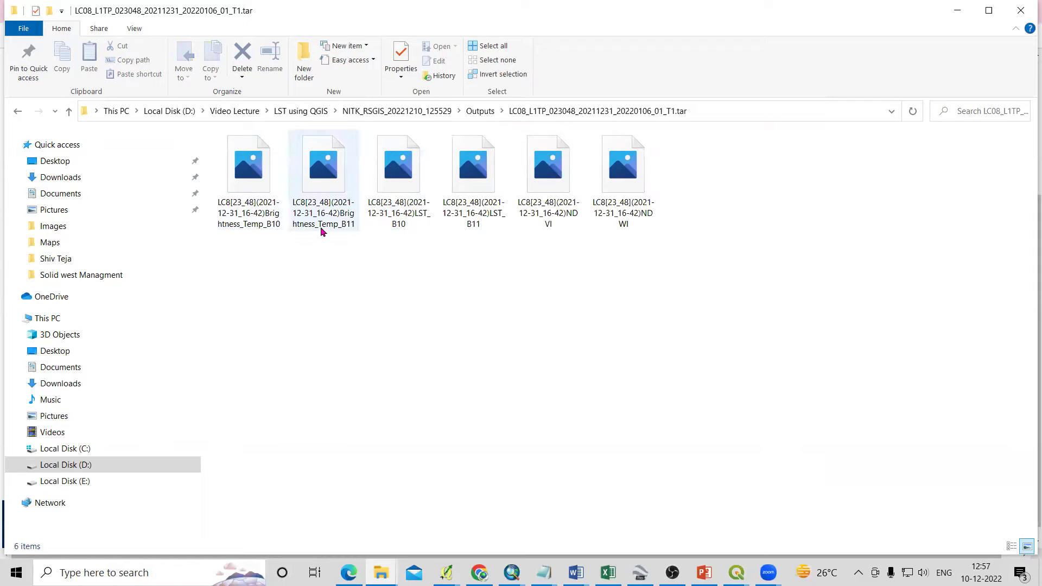
mouse_move(321, 232)
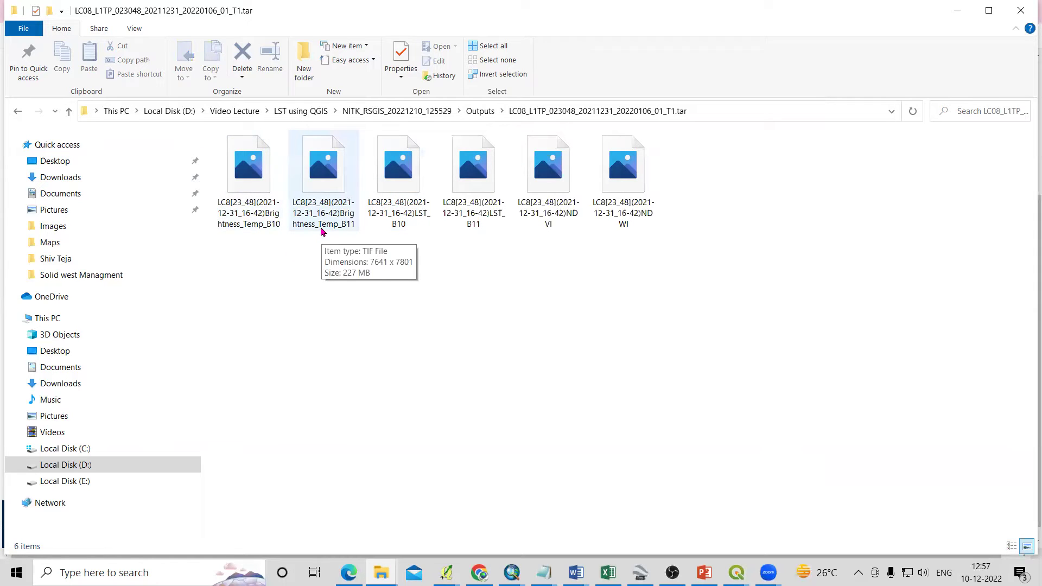
mouse_move(409, 231)
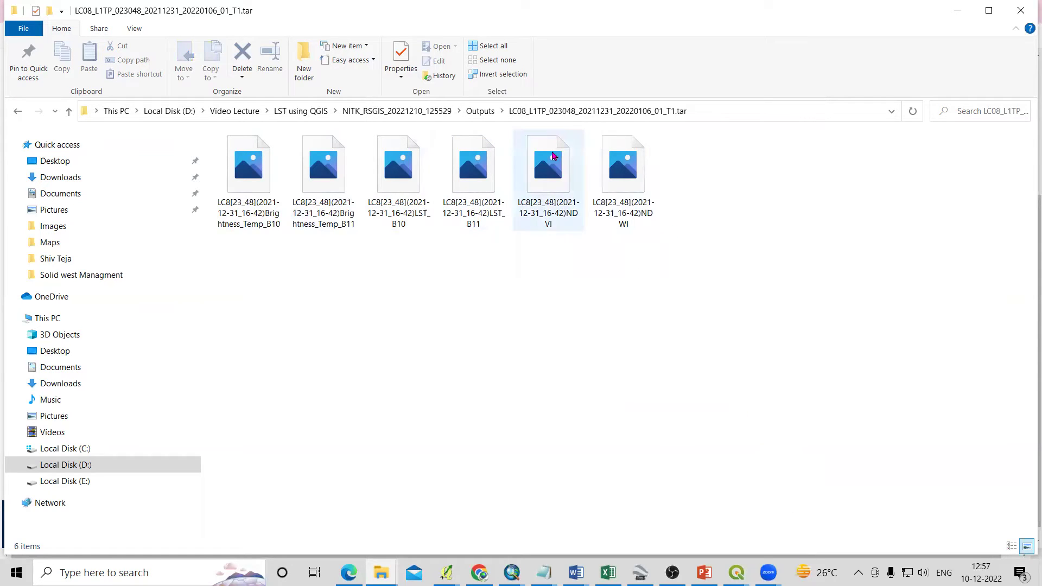
click(699, 109)
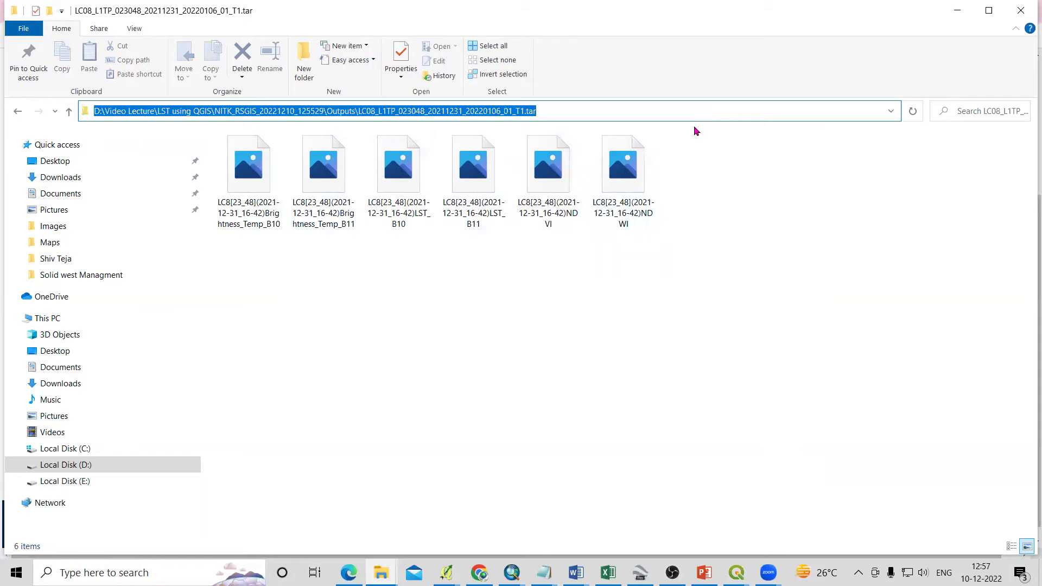
click(735, 572)
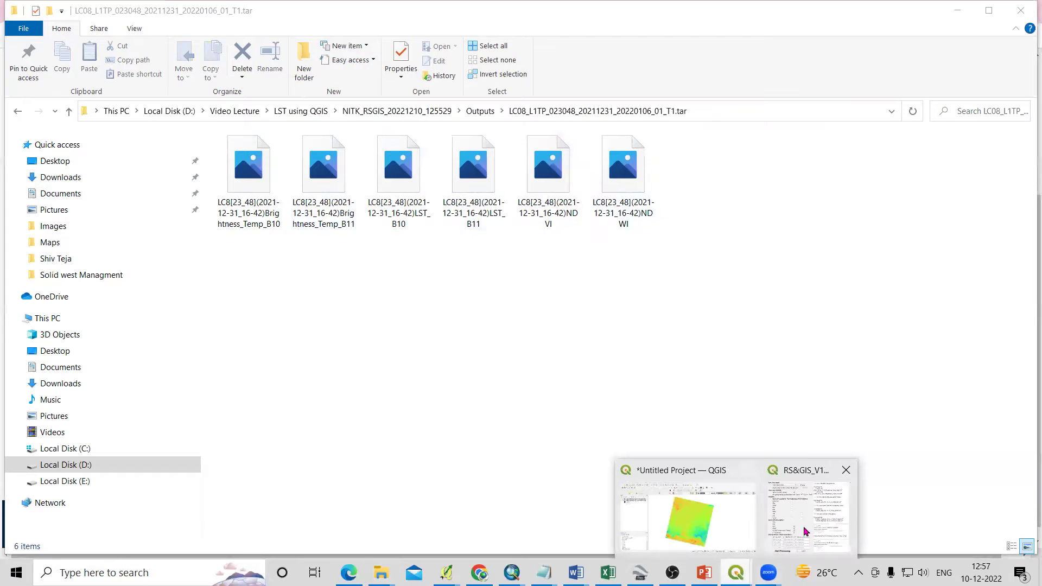
click(728, 505)
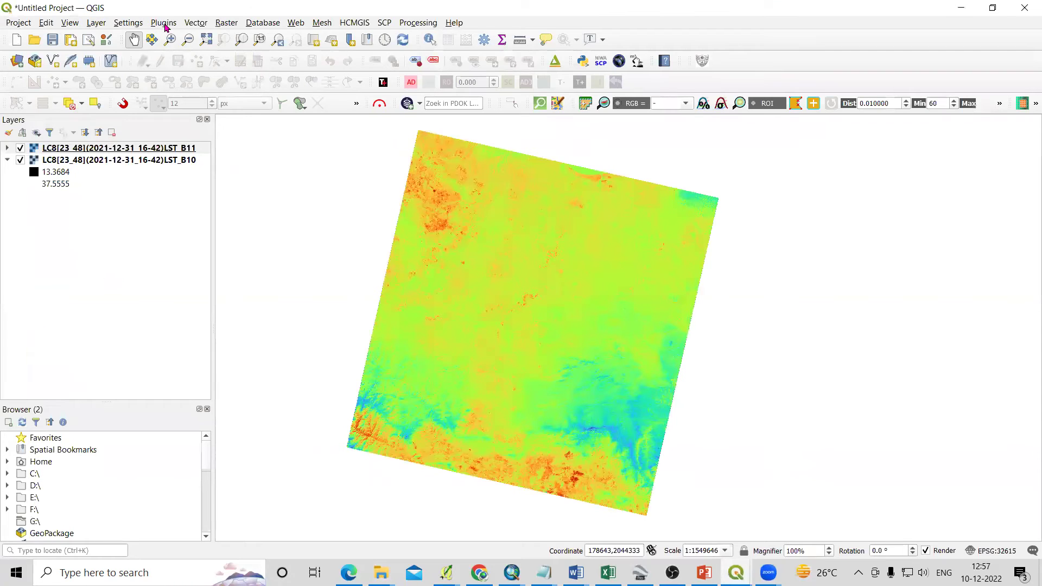
Add all six output TIFs from the pasted Outputs folder path as raster layers.
click(93, 23)
mouse_move(113, 65)
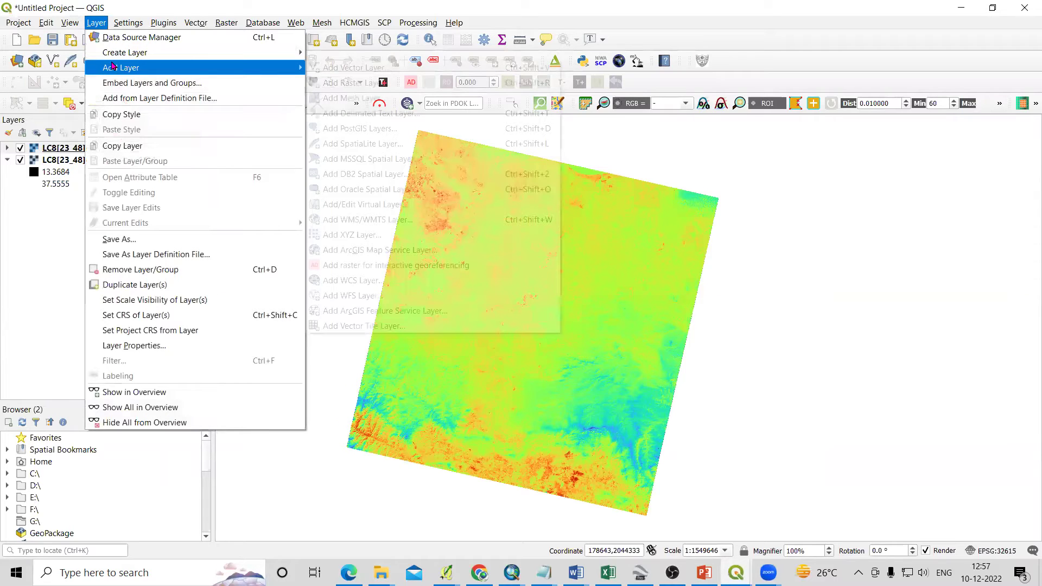
click(358, 83)
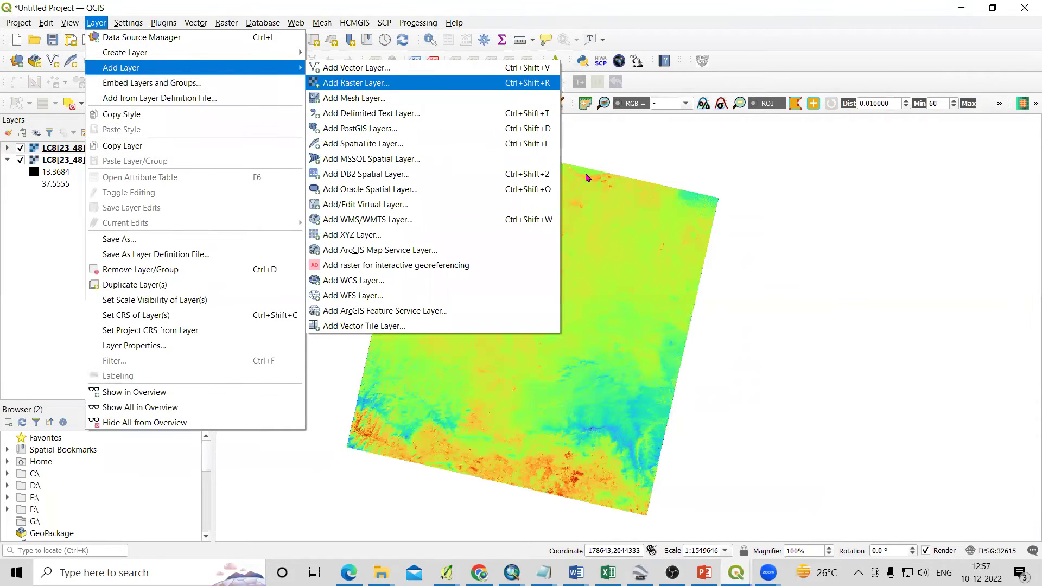
triple_click(597, 198)
click(774, 198)
key(ctrl+v)
key(Return)
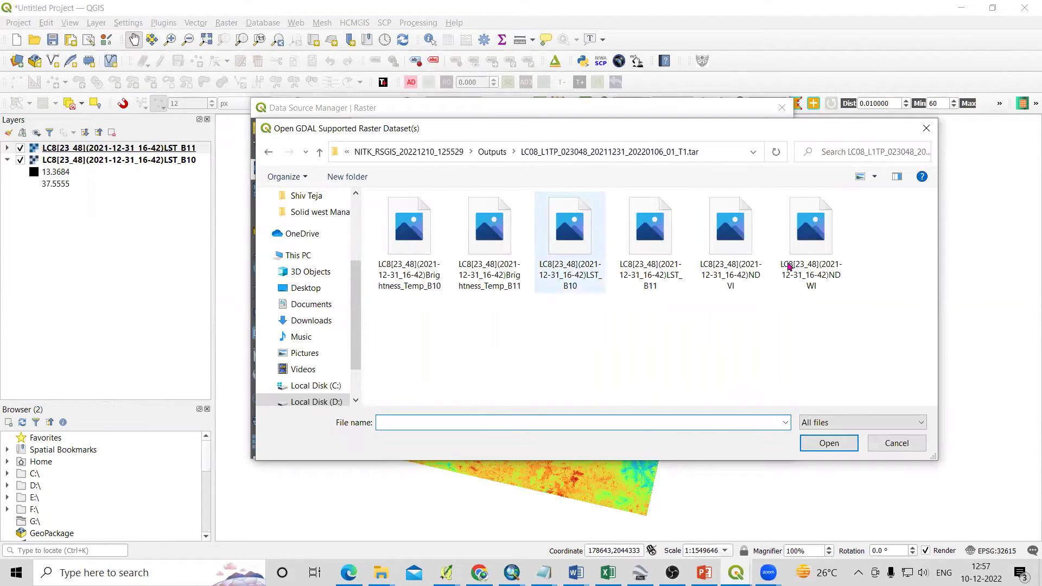
click(577, 282)
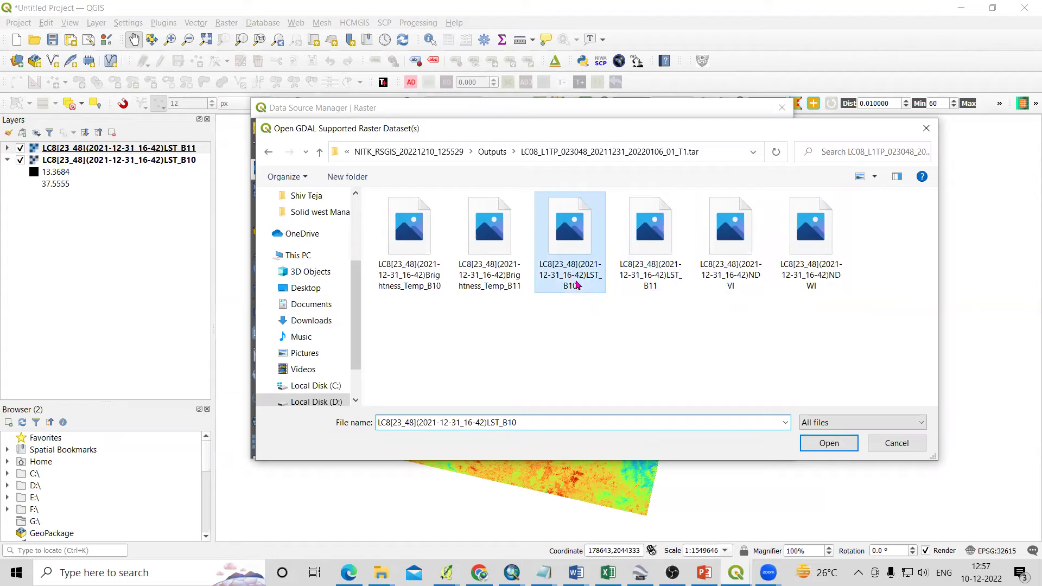
drag(882, 350, 396, 210)
click(829, 442)
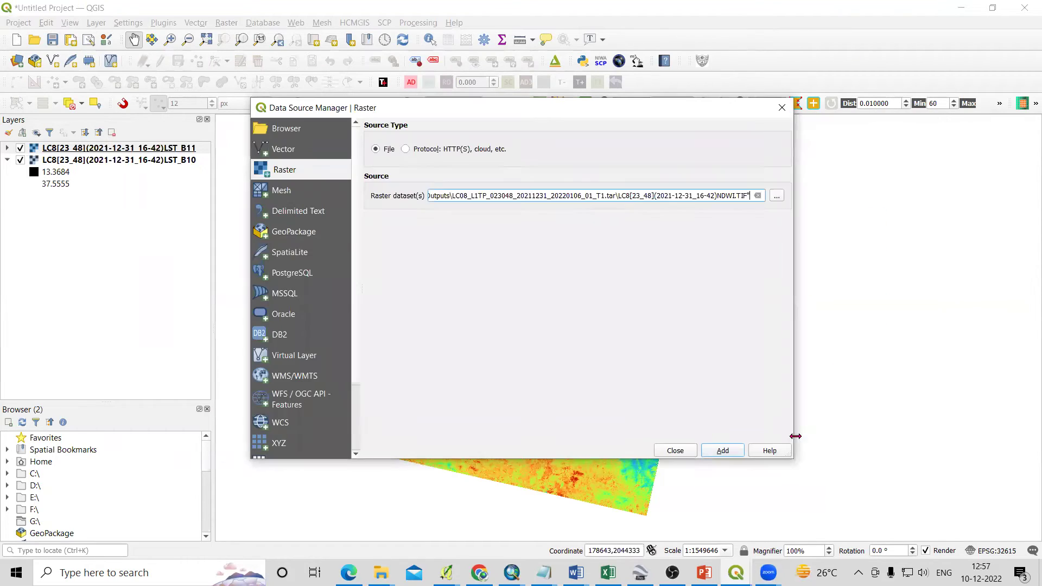
click(722, 450)
click(675, 451)
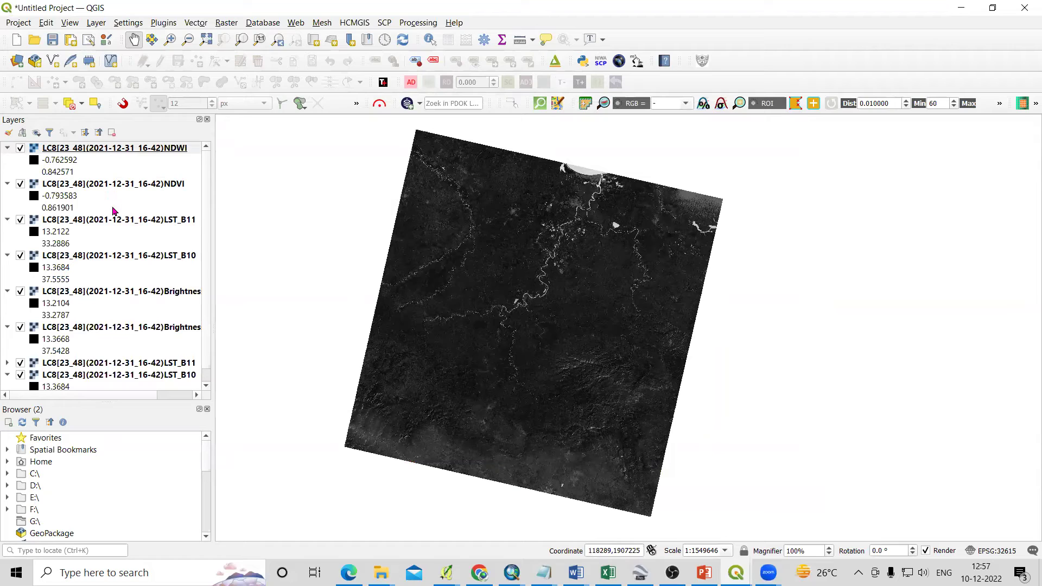
scroll(116, 226, down, 1)
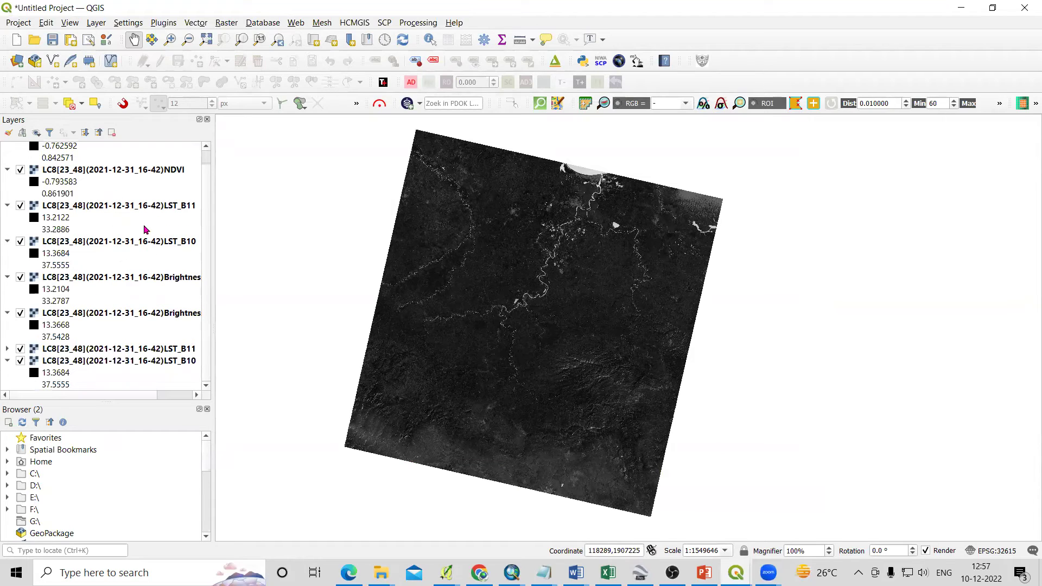
Render LST_B10 with singleband pseudocolor, widen the Layers panel, and move NDVI to the top.
drag(147, 244, 136, 148)
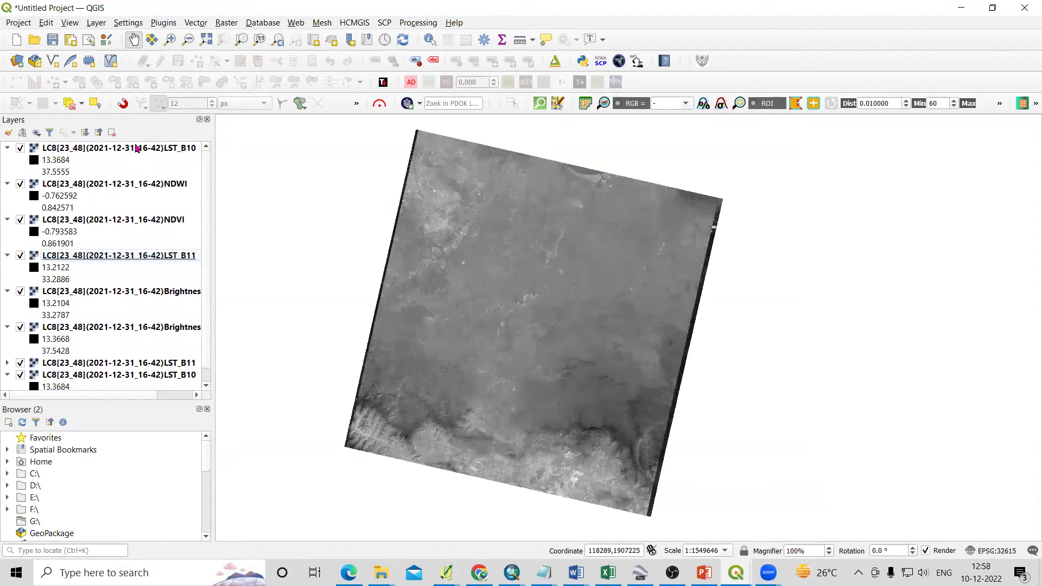
right_click(104, 152)
click(157, 372)
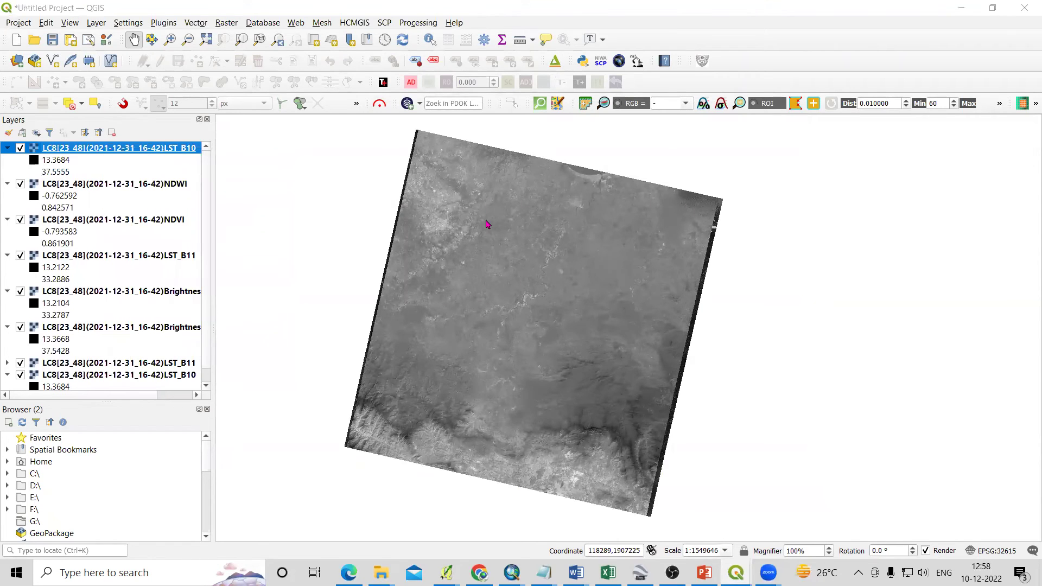
click(408, 62)
click(406, 79)
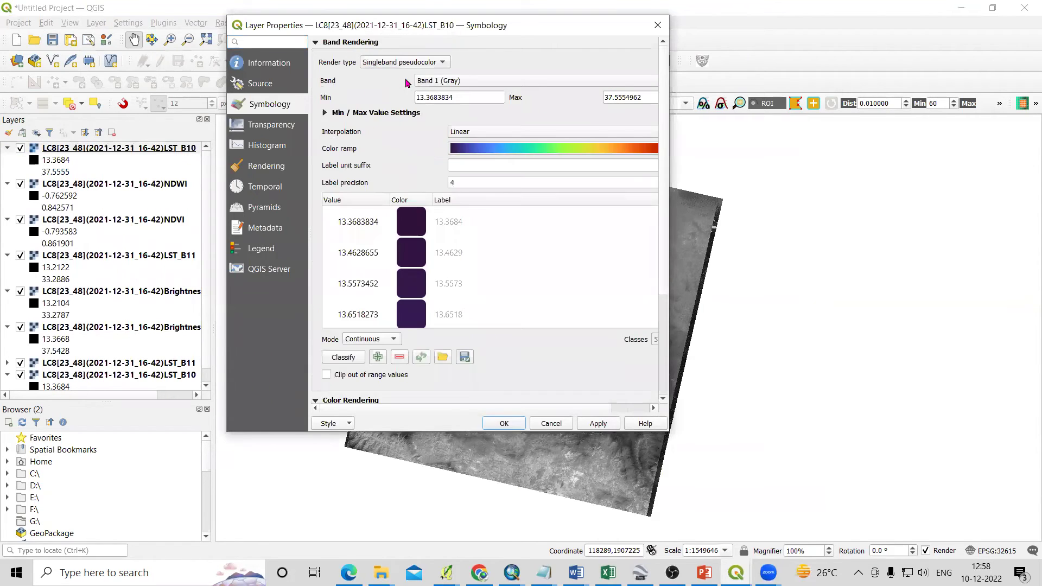
scroll(504, 282, down, 18)
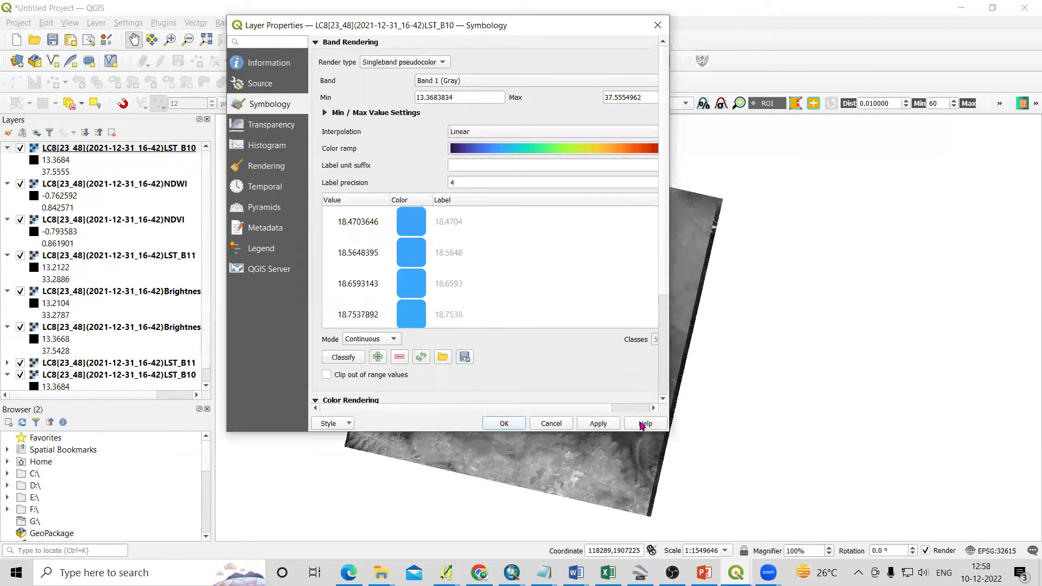
click(597, 423)
click(518, 424)
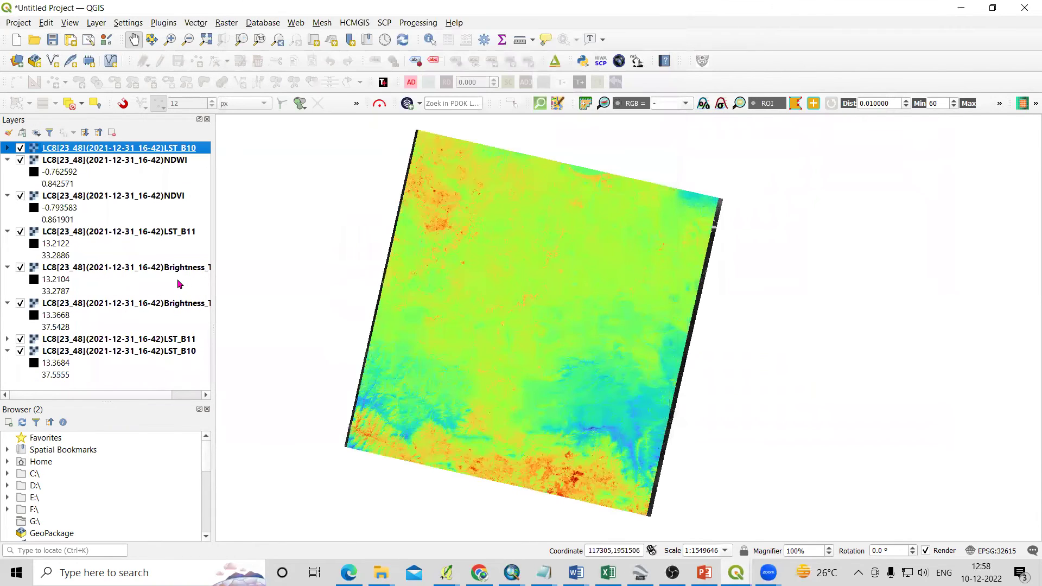
drag(213, 282, 298, 283)
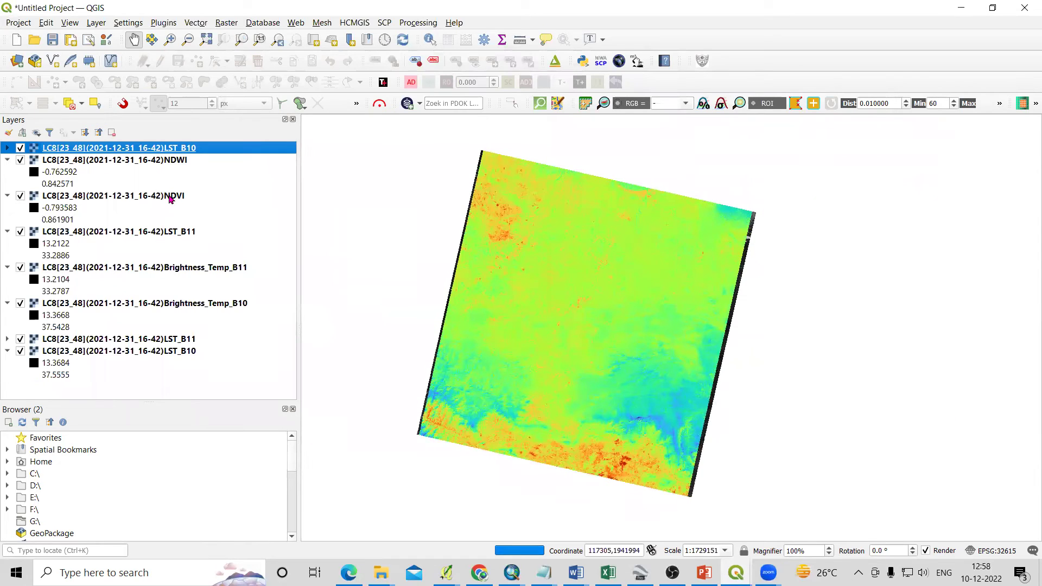
drag(170, 200, 174, 153)
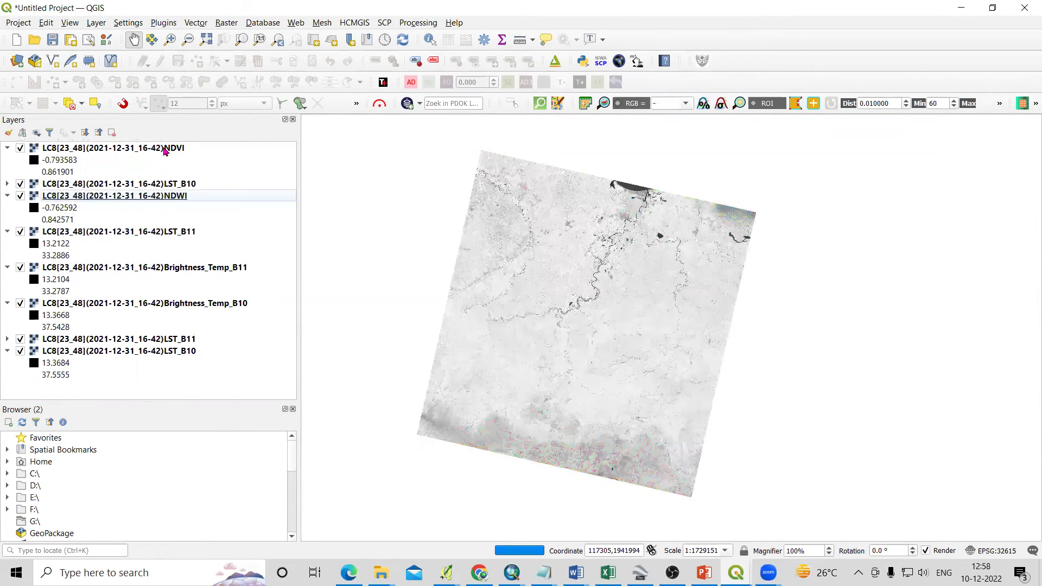
Apply a singleband pseudocolor style to NDVI and expand its legend.
right_click(165, 148)
click(249, 374)
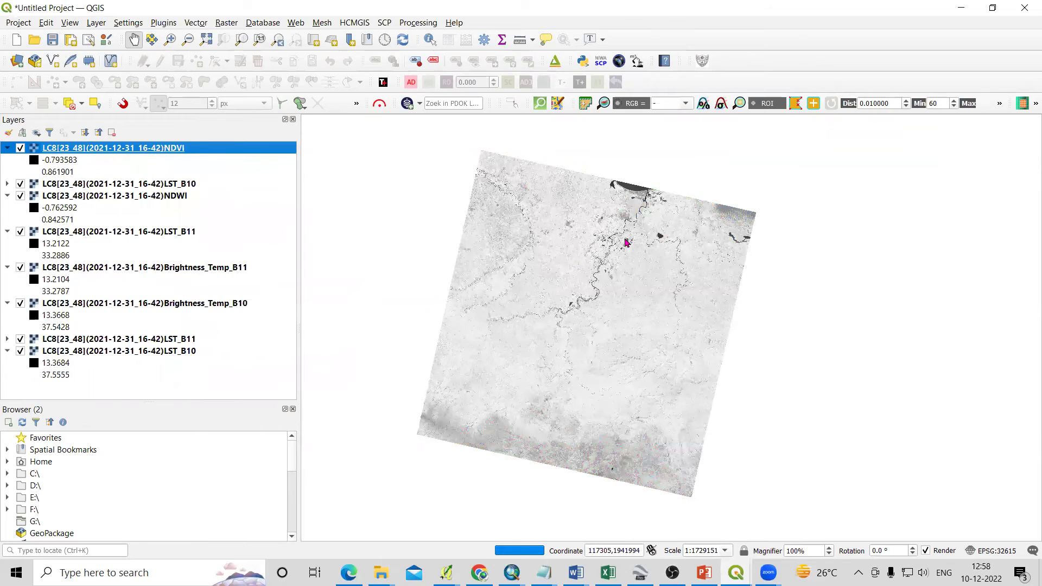
click(442, 62)
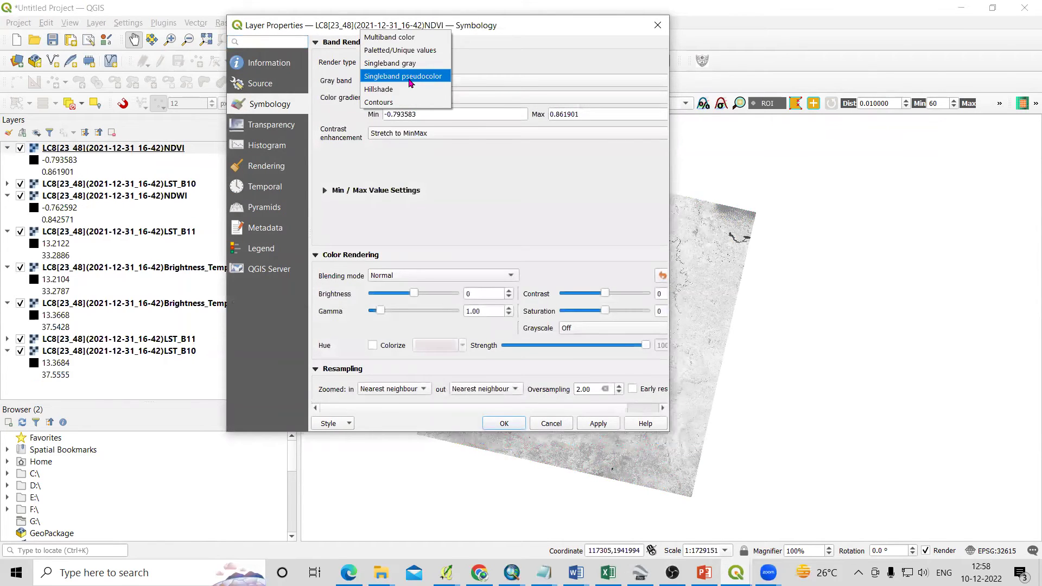
click(420, 74)
click(597, 423)
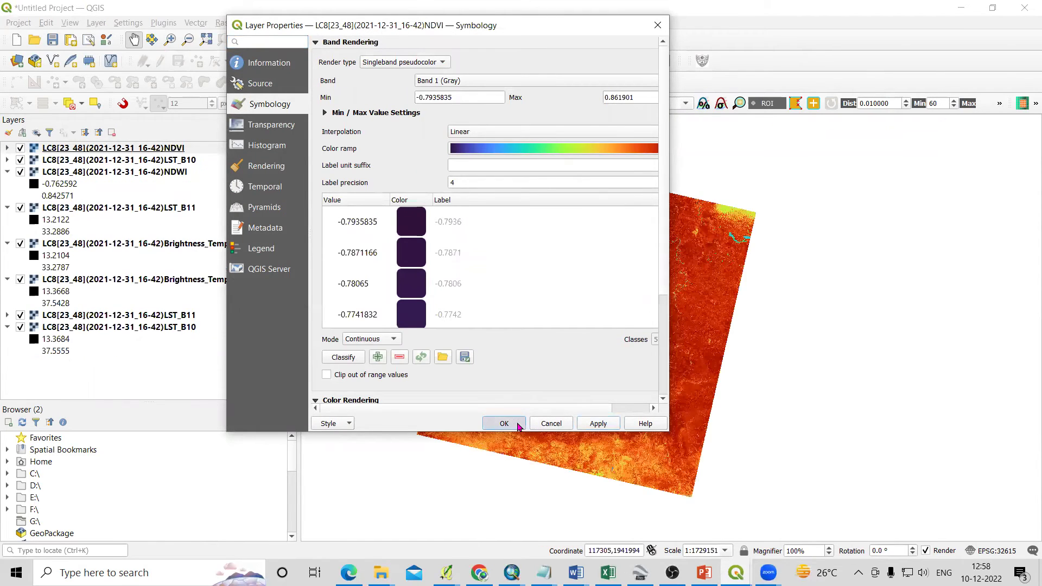
click(504, 423)
click(8, 148)
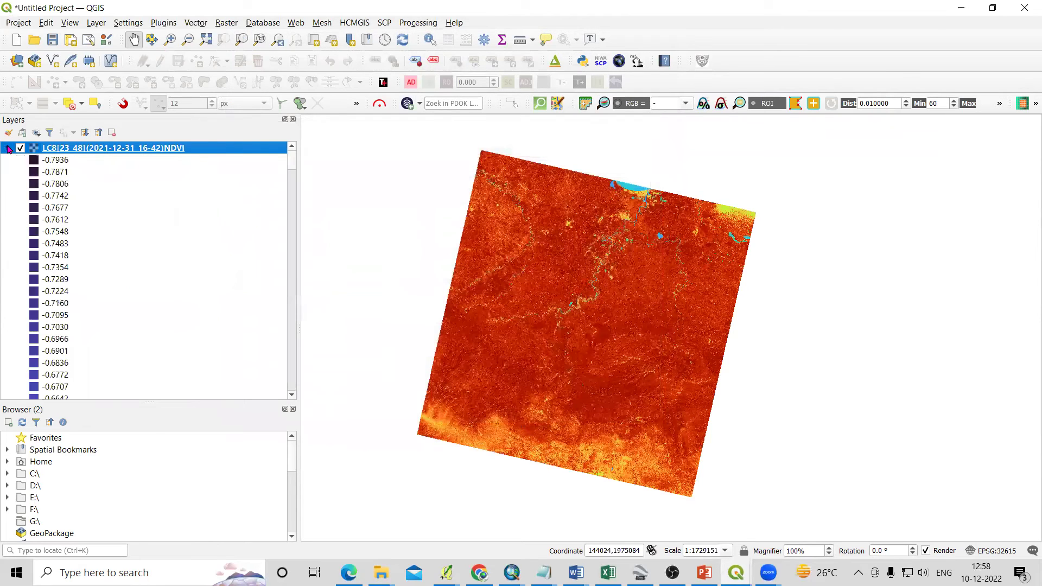
Try multiband color and paletted renderers on NDVI before returning to singleband pseudocolor.
right_click(108, 152)
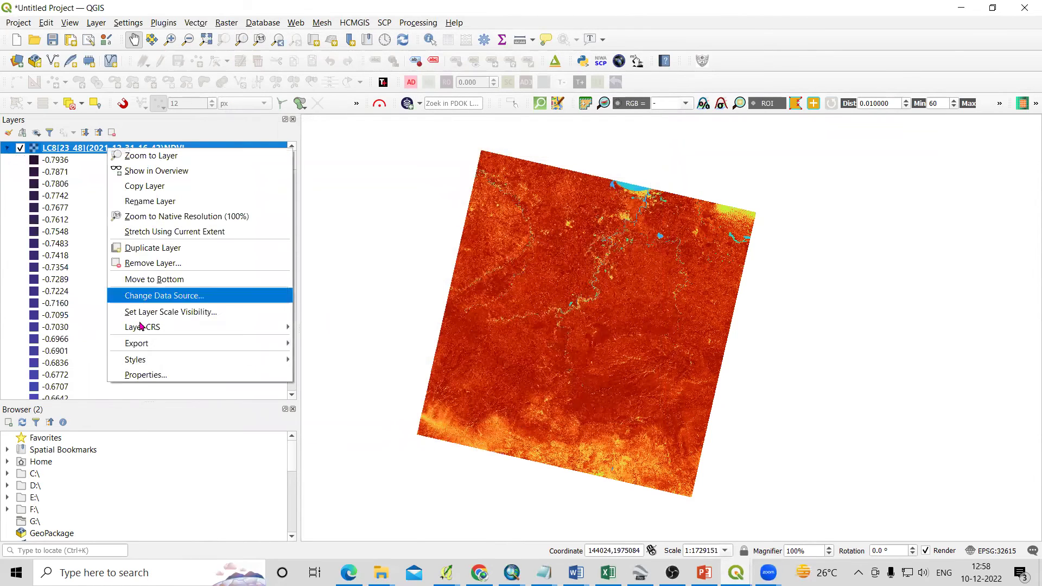
click(152, 375)
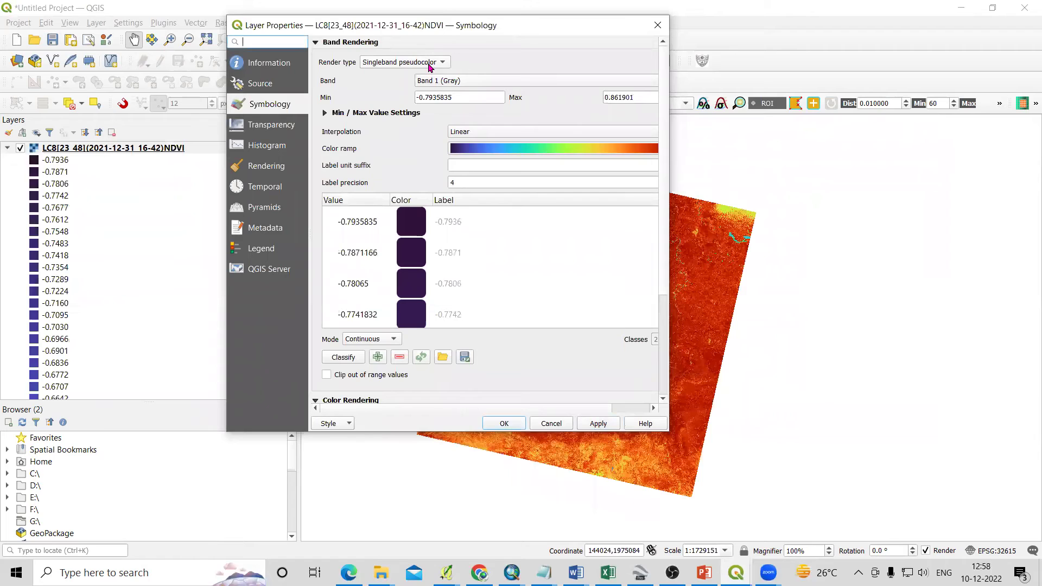
click(429, 64)
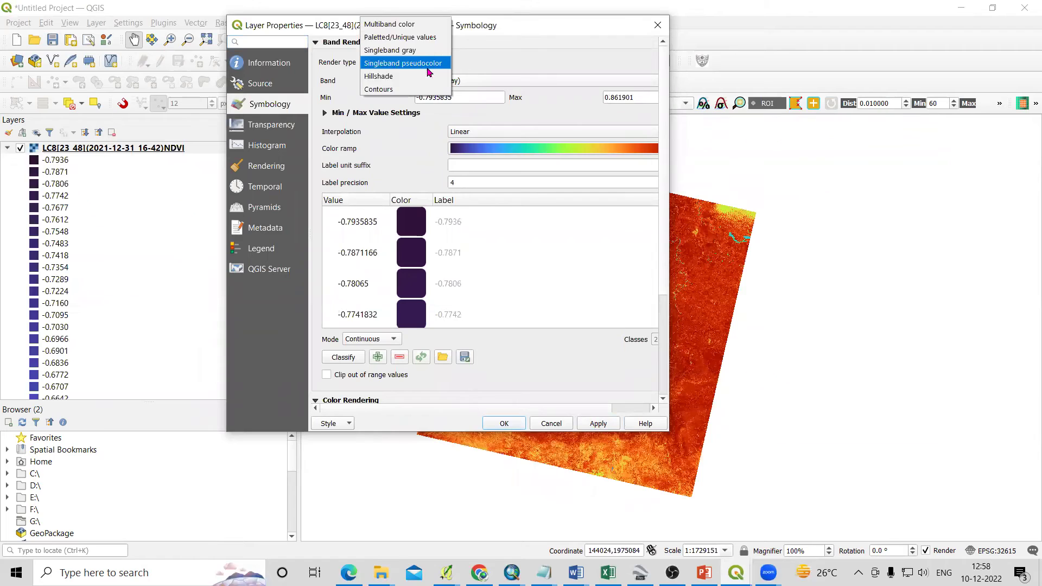
click(426, 24)
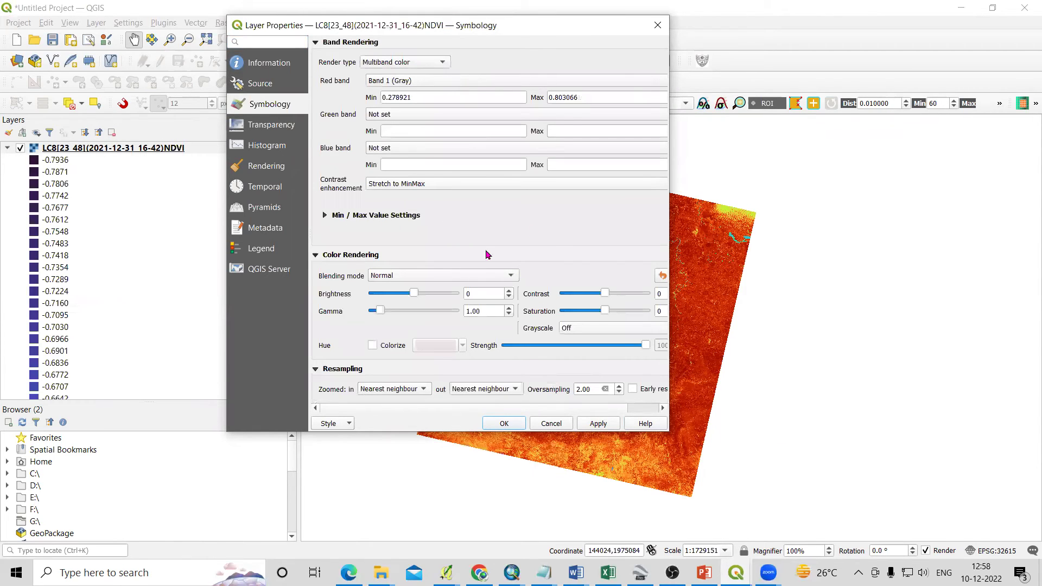
click(374, 63)
click(394, 75)
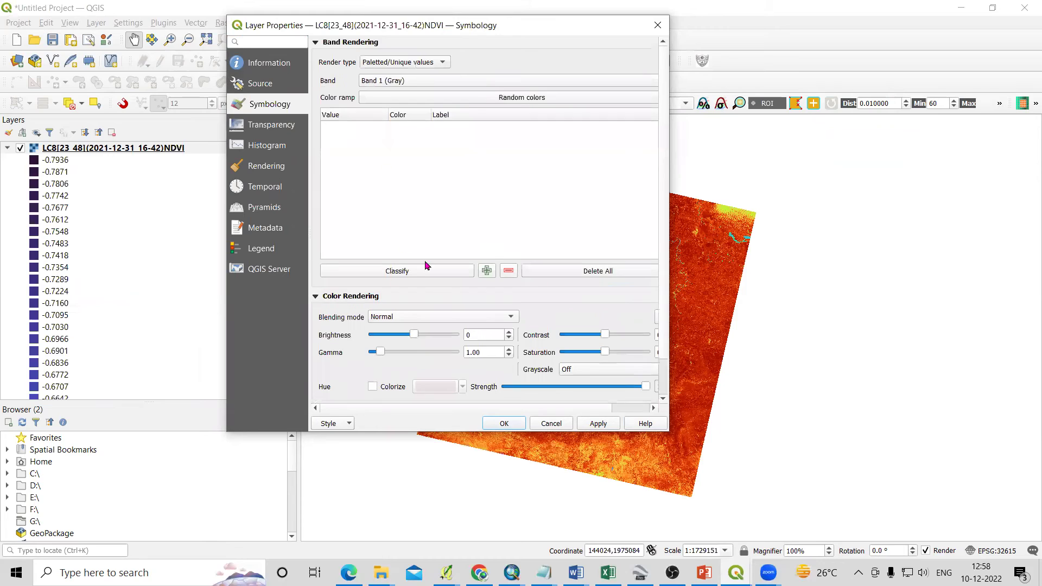
click(381, 272)
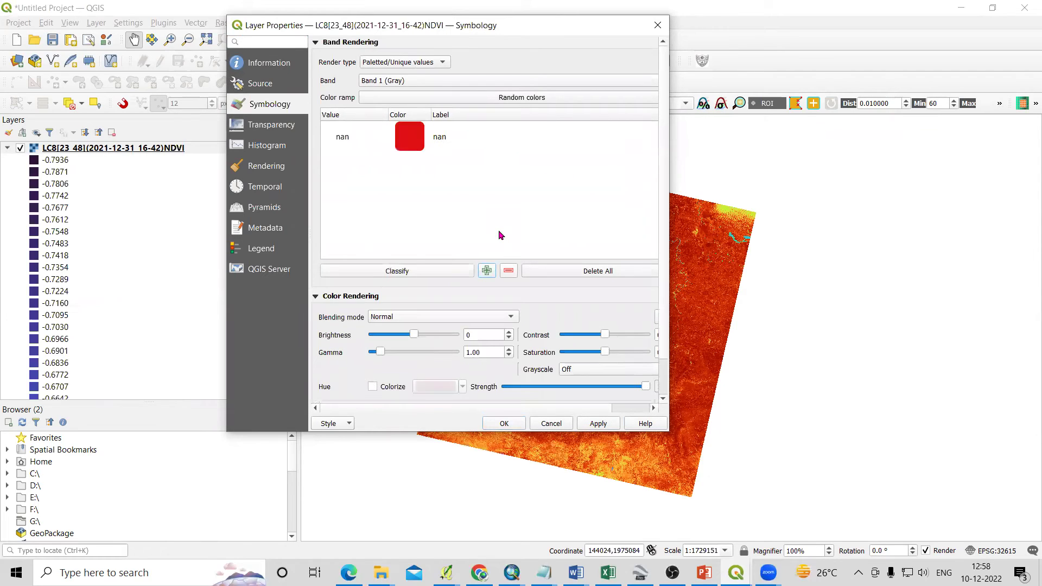
click(430, 64)
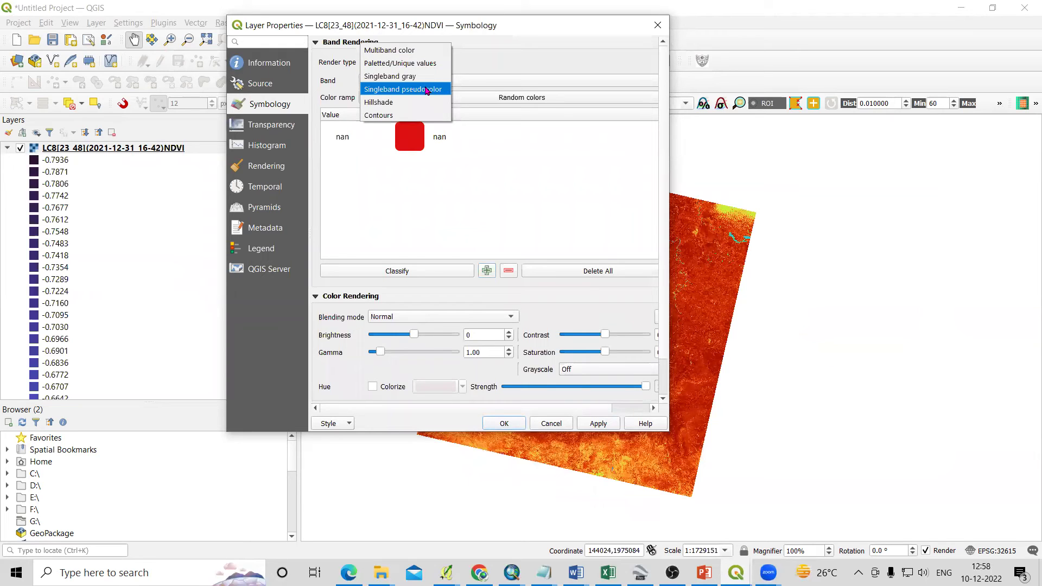
click(427, 89)
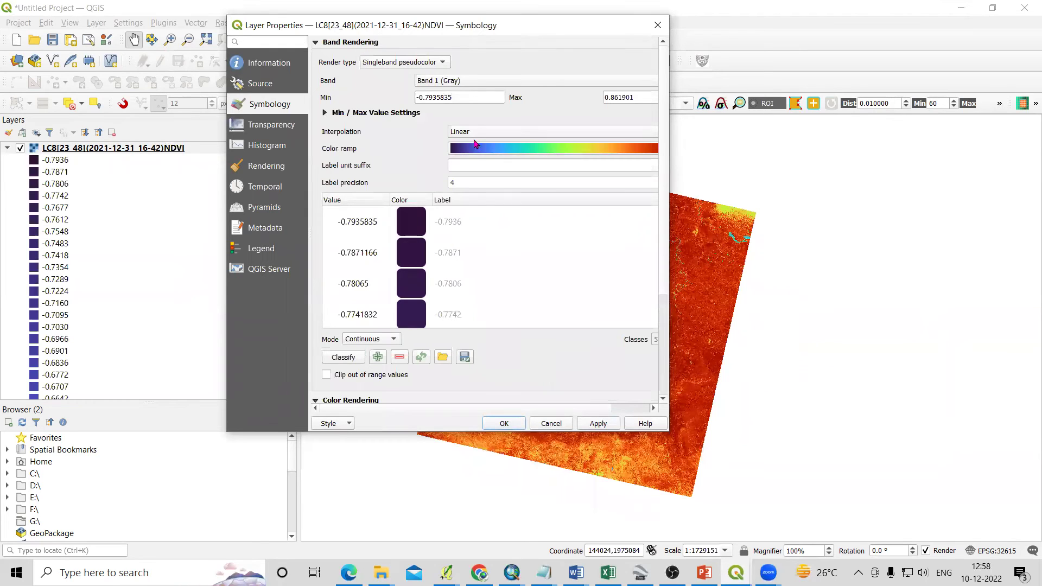
Set NDVI interpolation to Discrete with 5 Equal Interval classes and apply.
click(476, 131)
click(483, 122)
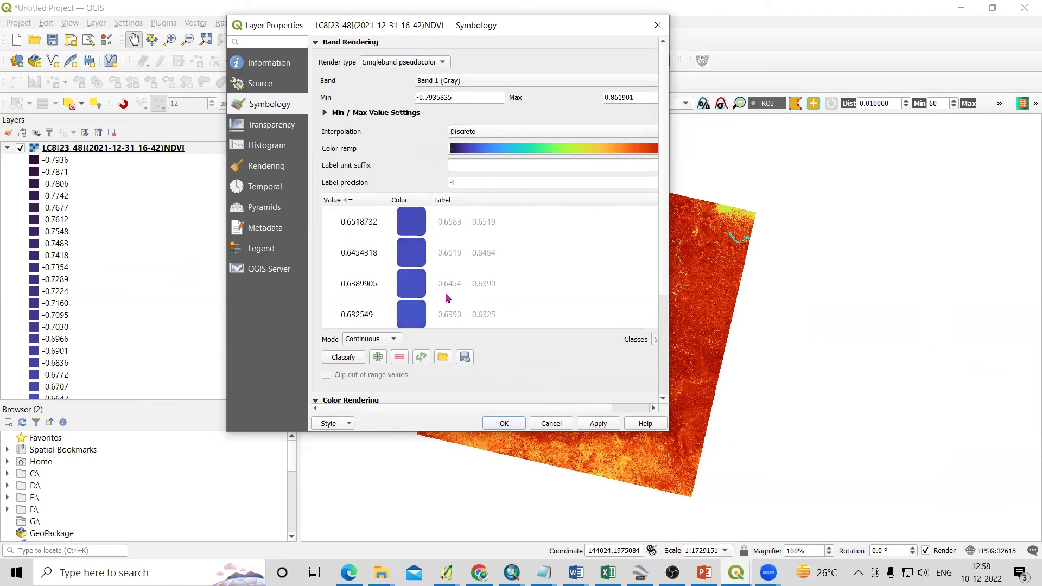
scroll(447, 295, up, 7)
click(372, 339)
click(375, 356)
scroll(455, 279, down, 5)
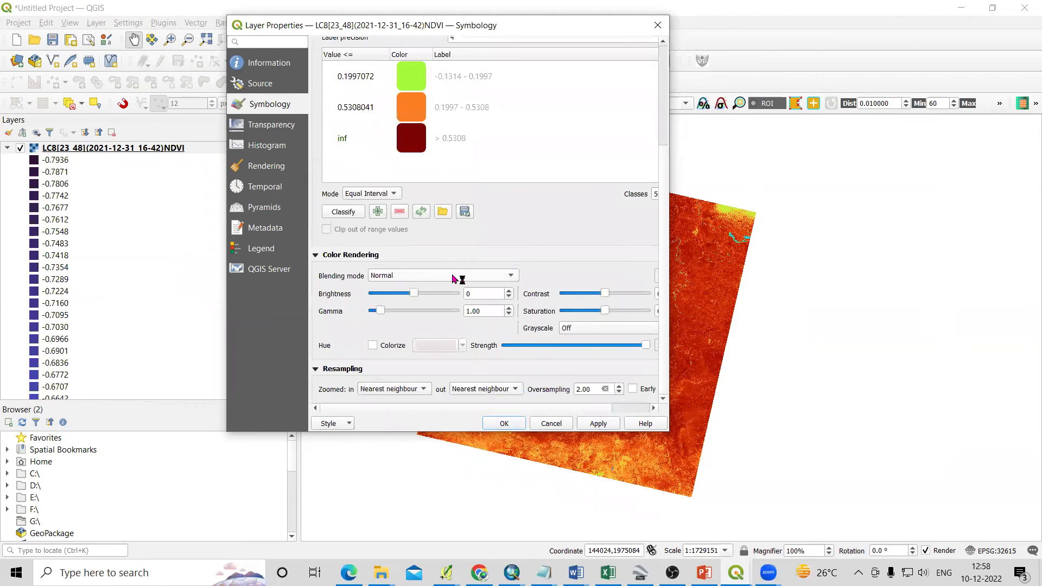
scroll(450, 187, up, 3)
click(597, 424)
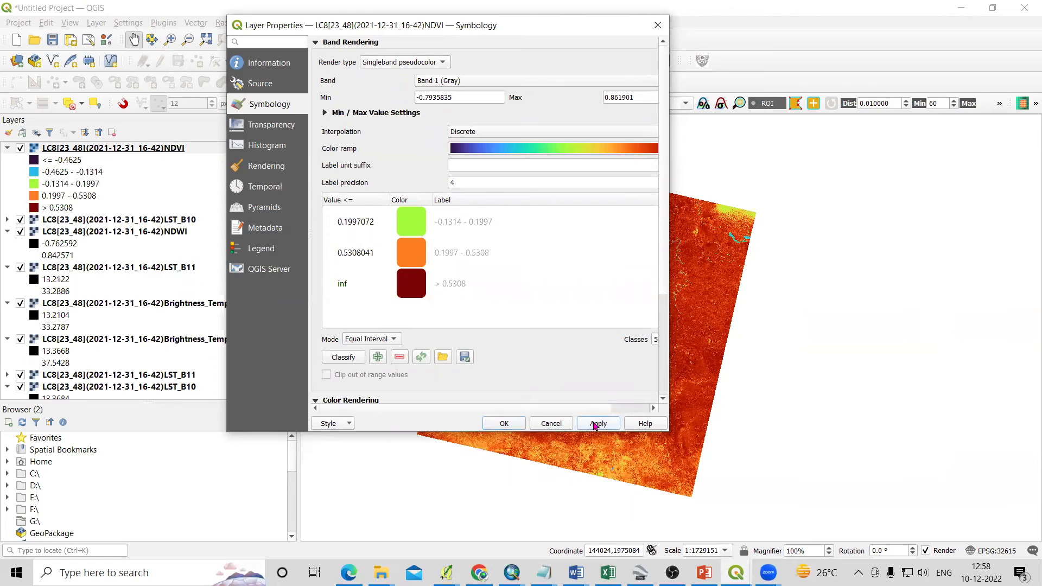
click(508, 424)
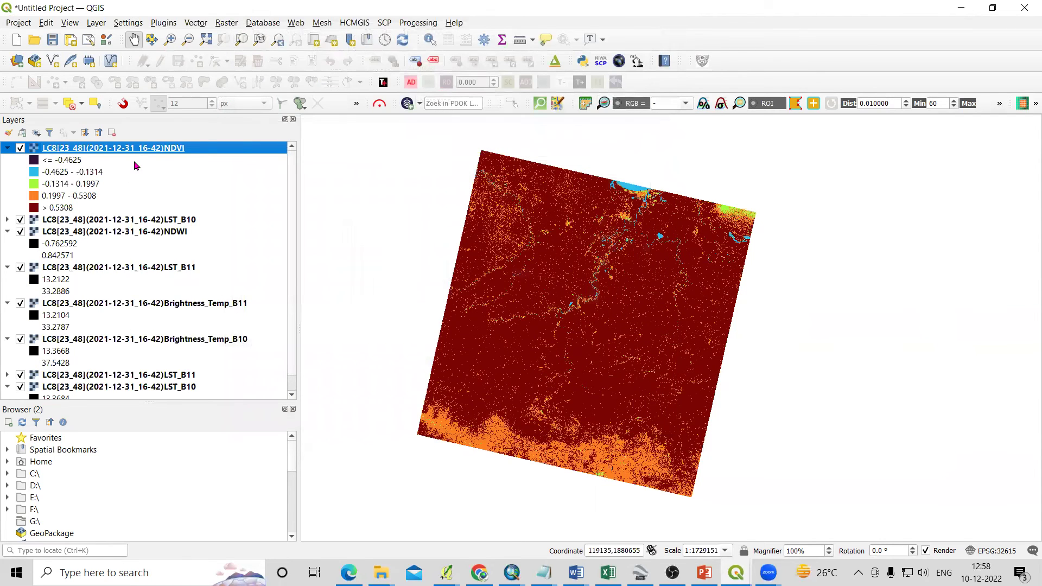
Bring the RS&GIS_V17.0 window forward and scroll its log to the welcome instructions.
scroll(138, 184, down, 1)
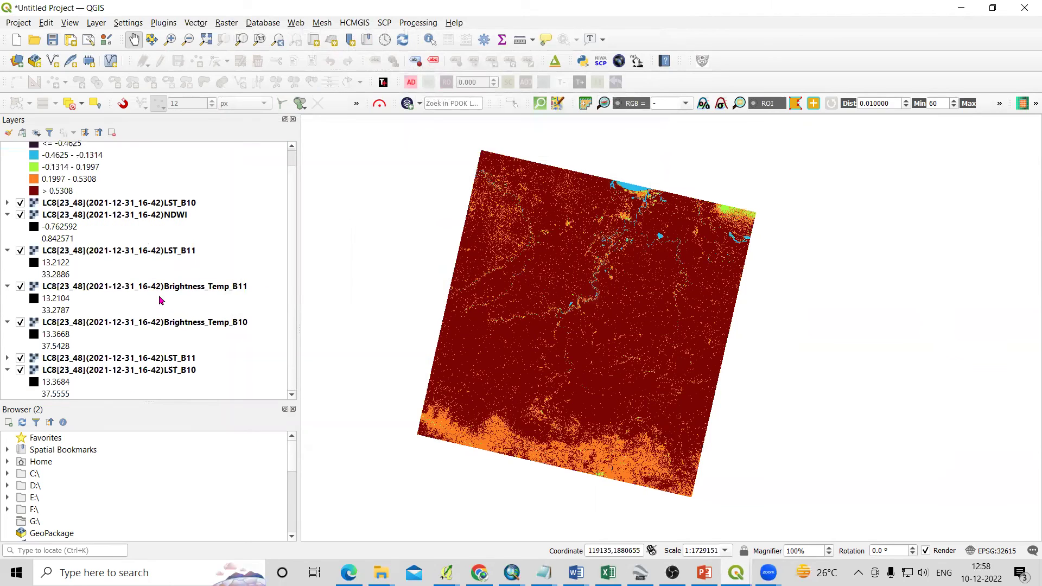
scroll(160, 297, up, 1)
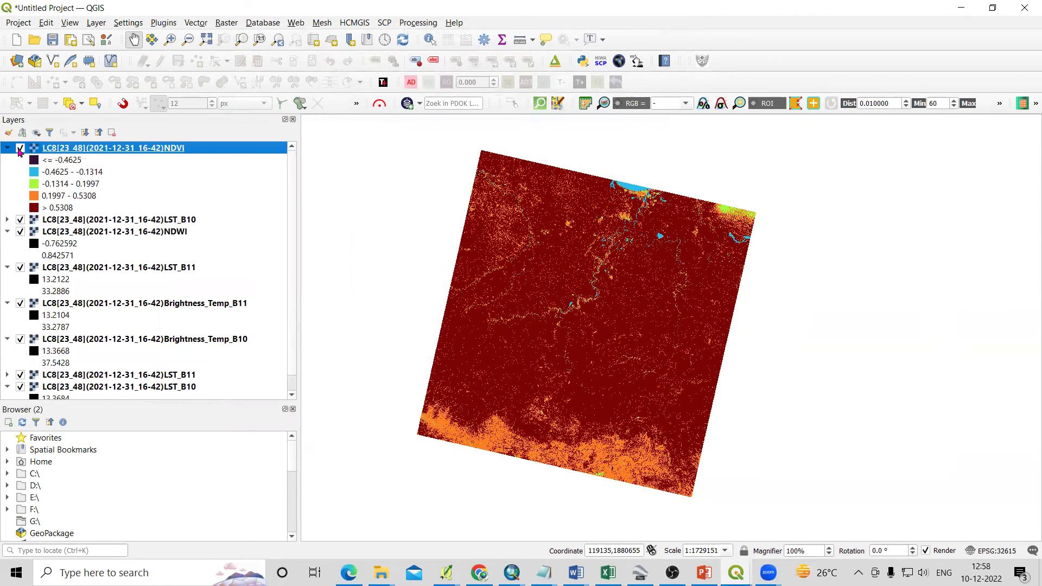
click(736, 573)
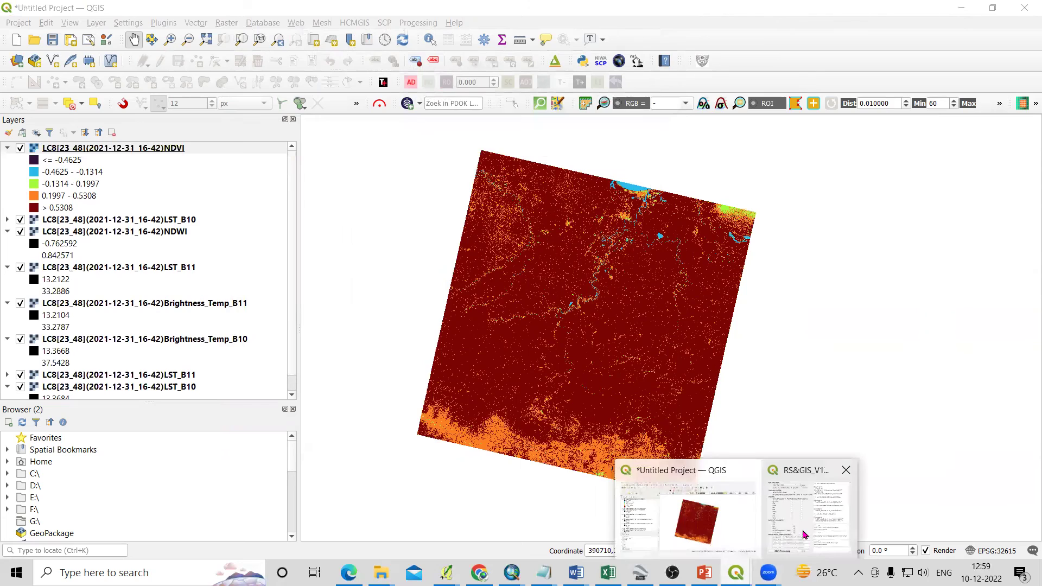
click(804, 534)
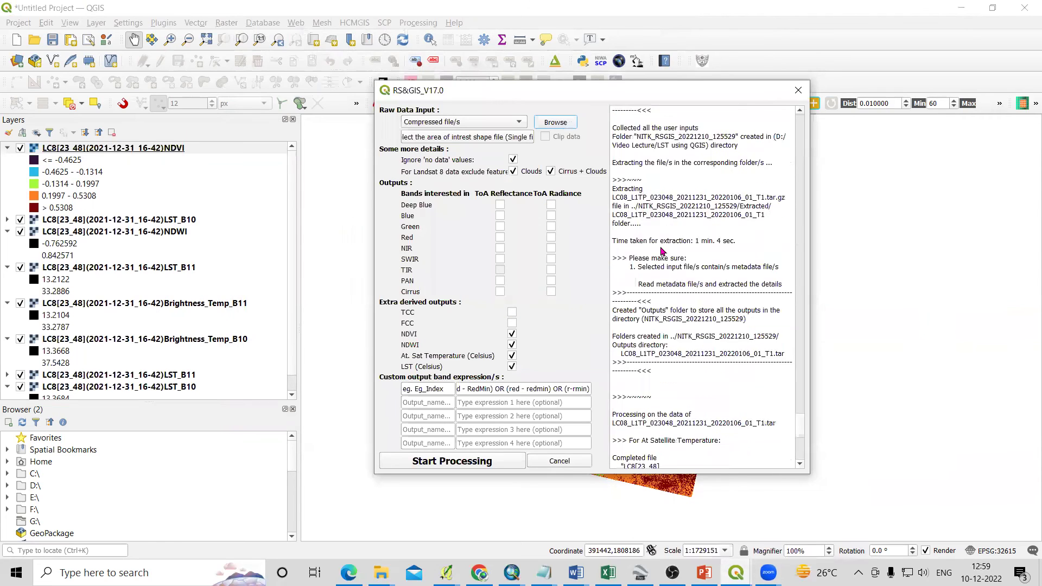
scroll(663, 255, up, 10)
scroll(666, 259, up, 15)
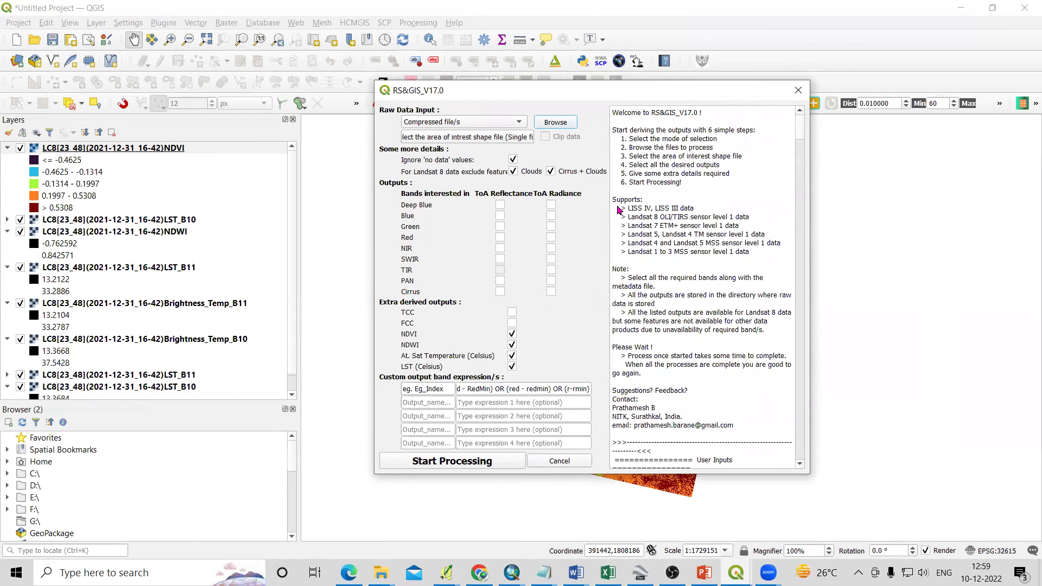